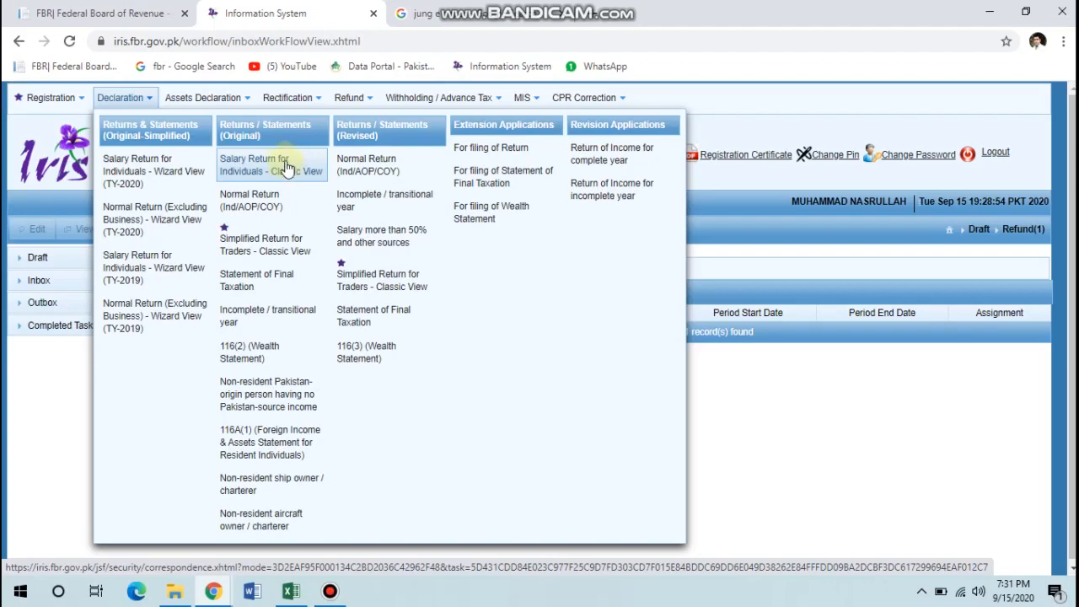
# - Start an original Salary Return for Individuals in Classic View for tax period 2020
pyautogui.click(284, 167)
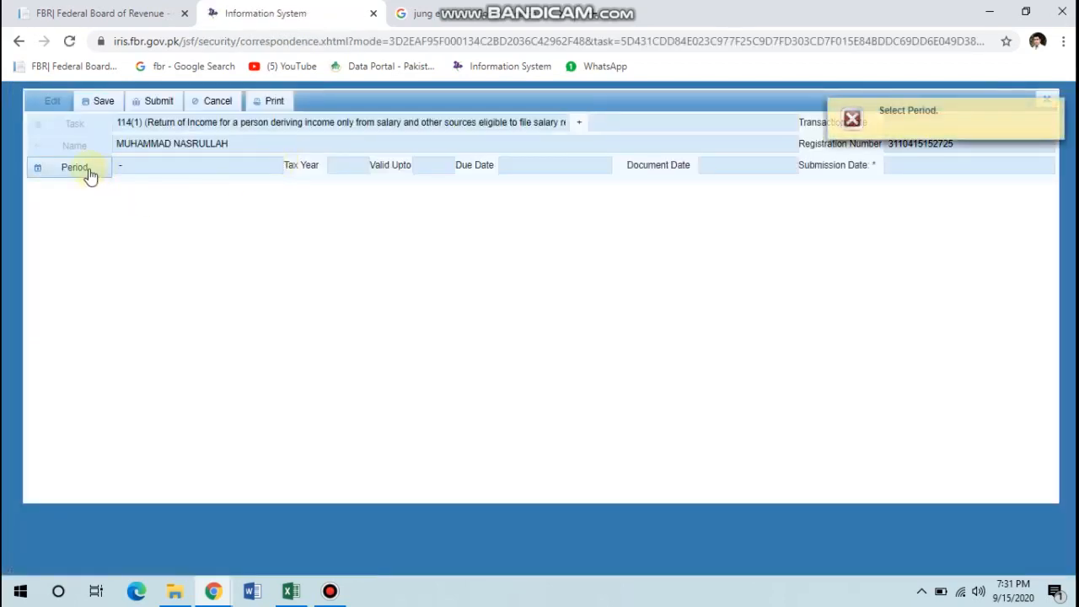
pyautogui.click(78, 168)
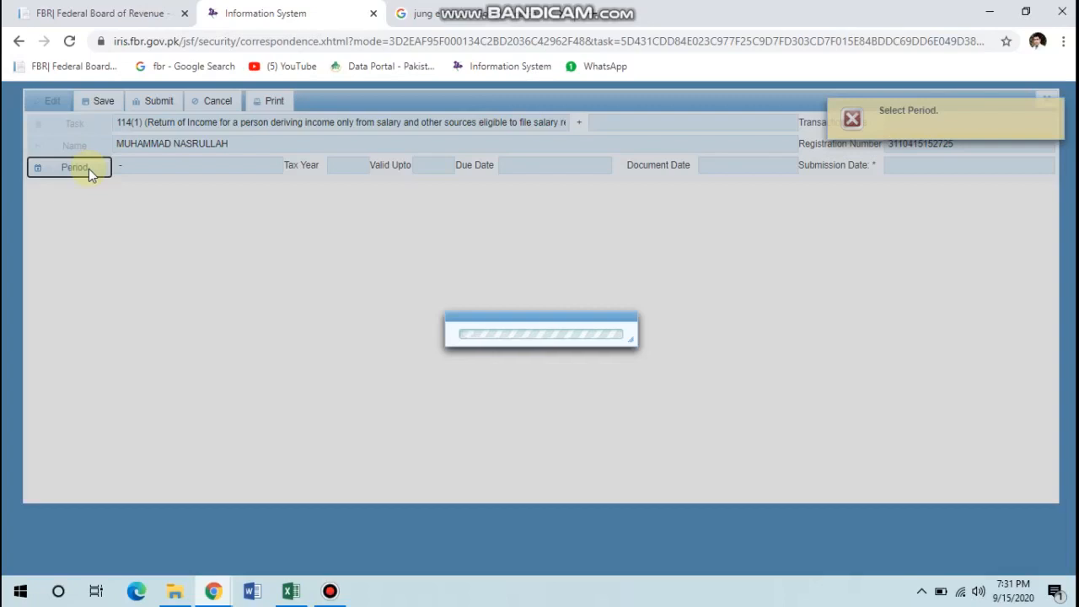
pyautogui.write('2020')
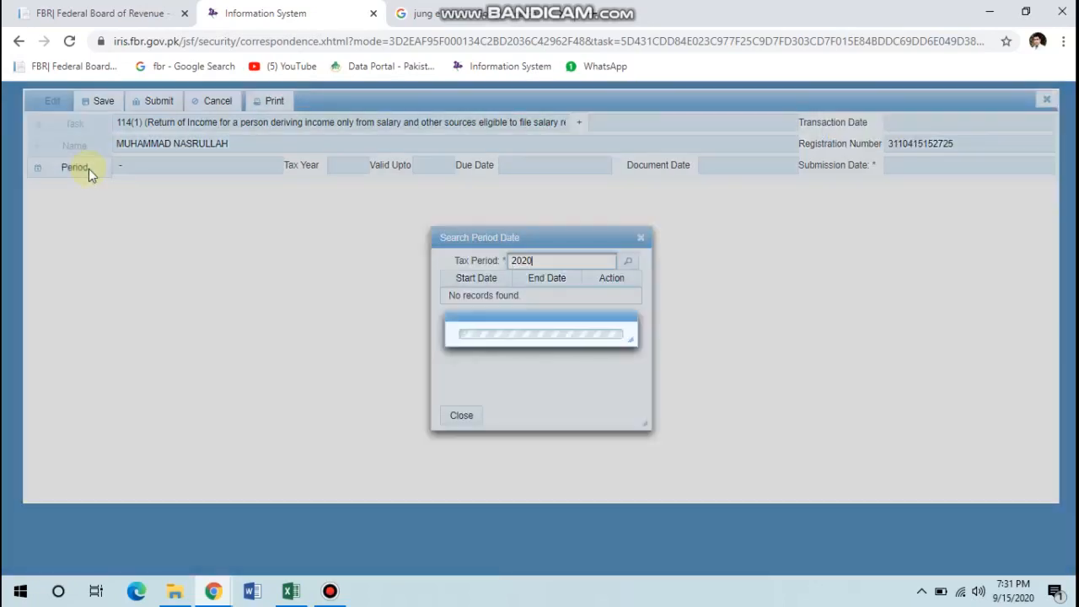
pyautogui.click(613, 296)
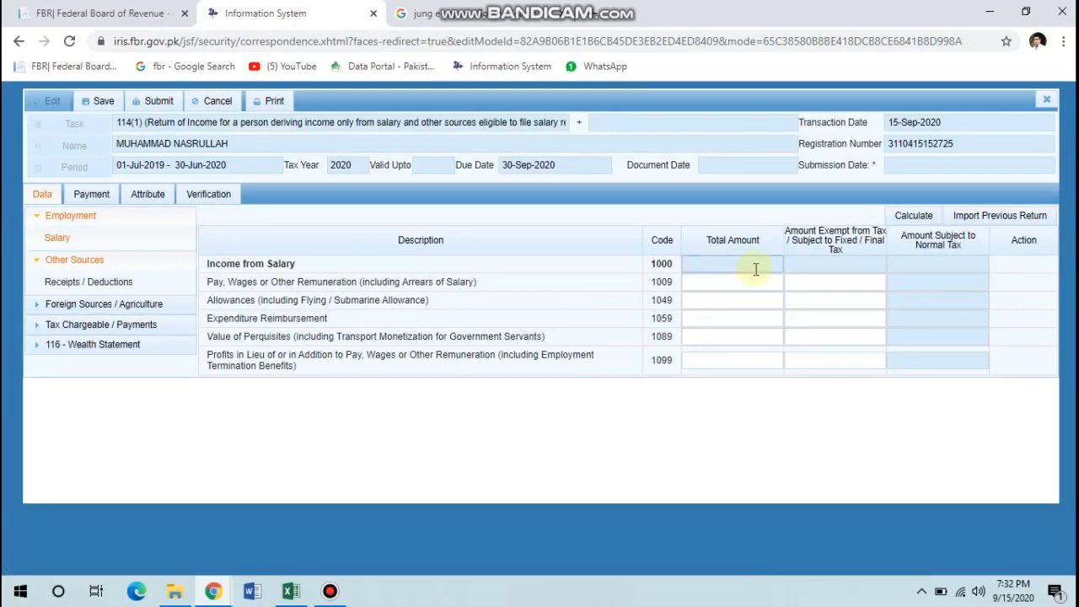
# - Enter 1,200,000 as the total amount for Pay, Wages or Other Remuneration and calculate the salary income
pyautogui.click(729, 283)
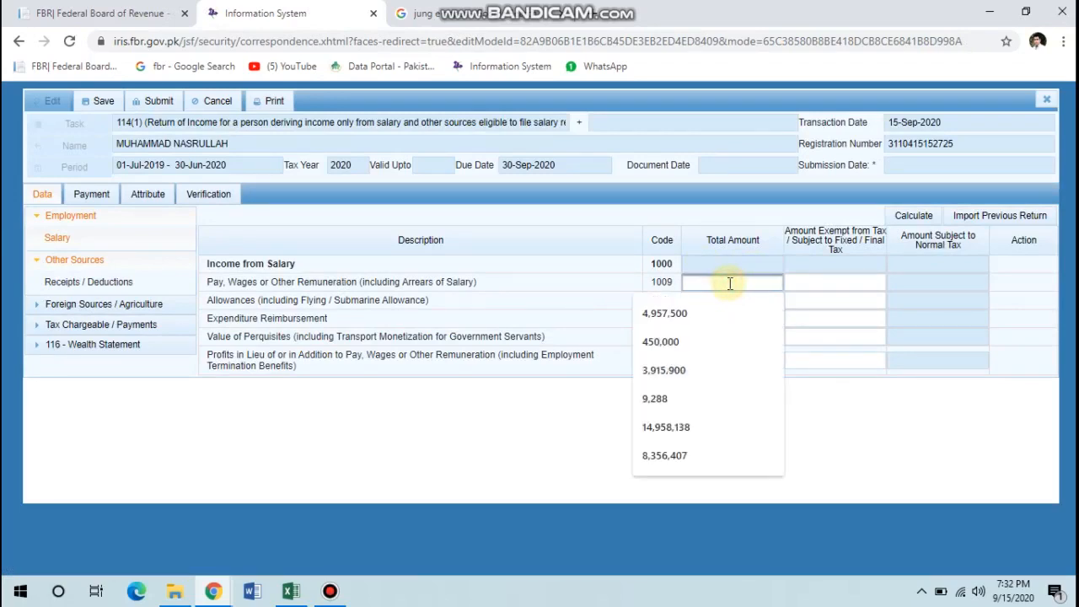
pyautogui.press('Escape')
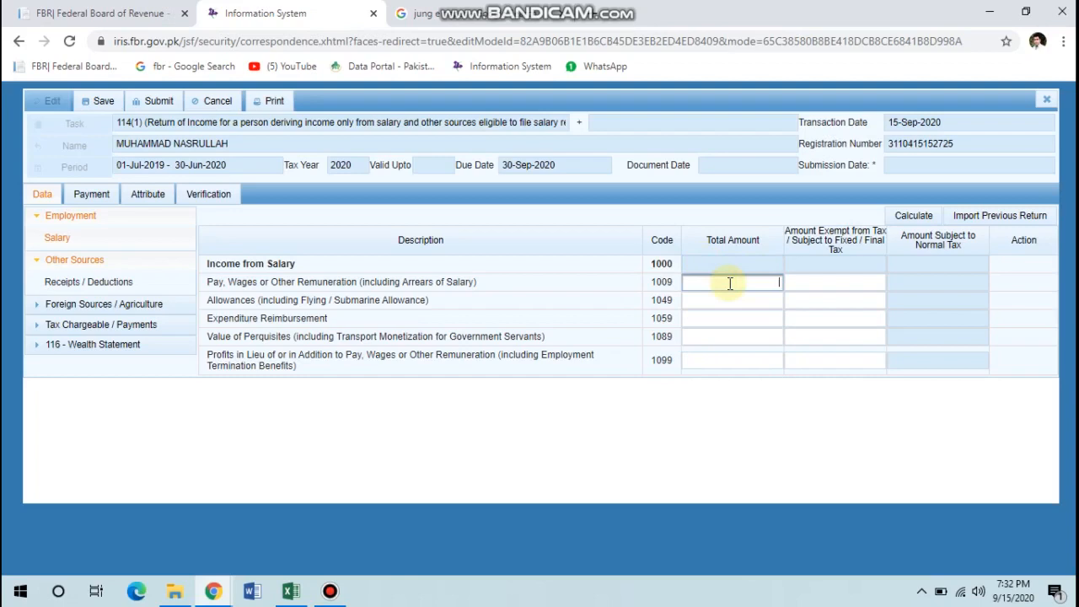
pyautogui.write('1200000')
pyautogui.click(898, 221)
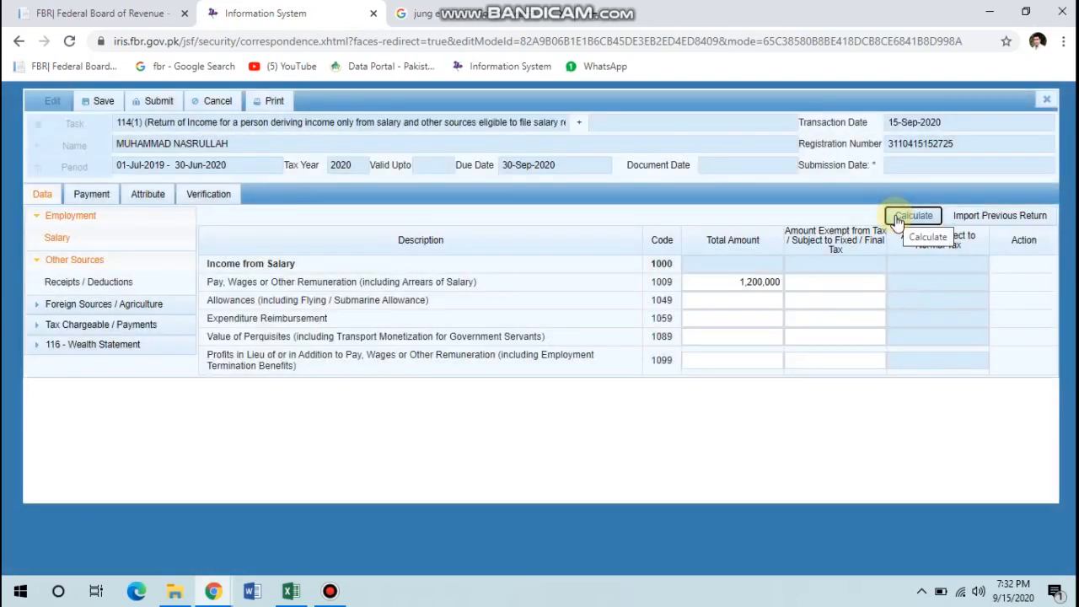
pyautogui.click(898, 220)
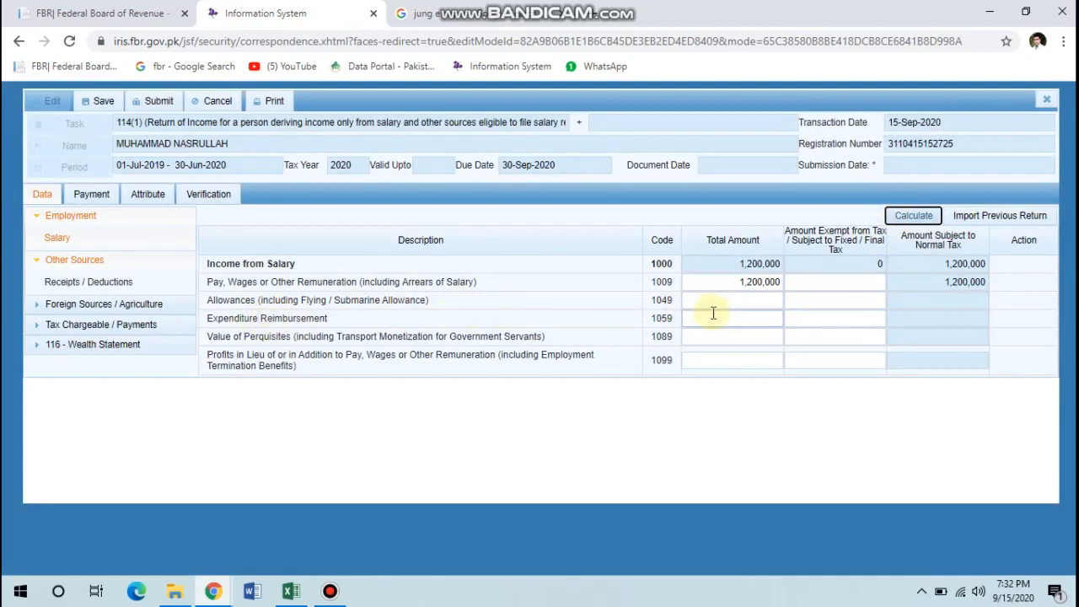
# - Enter 60,000 as the tax-exempt amount for Allowances and recalculate the salary income
pyautogui.click(814, 304)
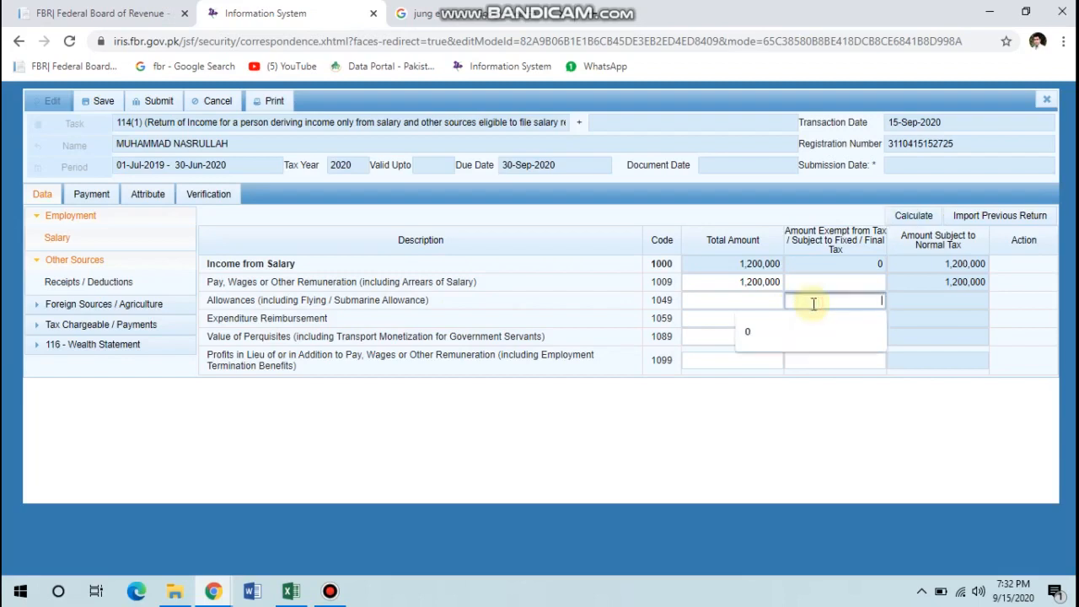
pyautogui.click(814, 303)
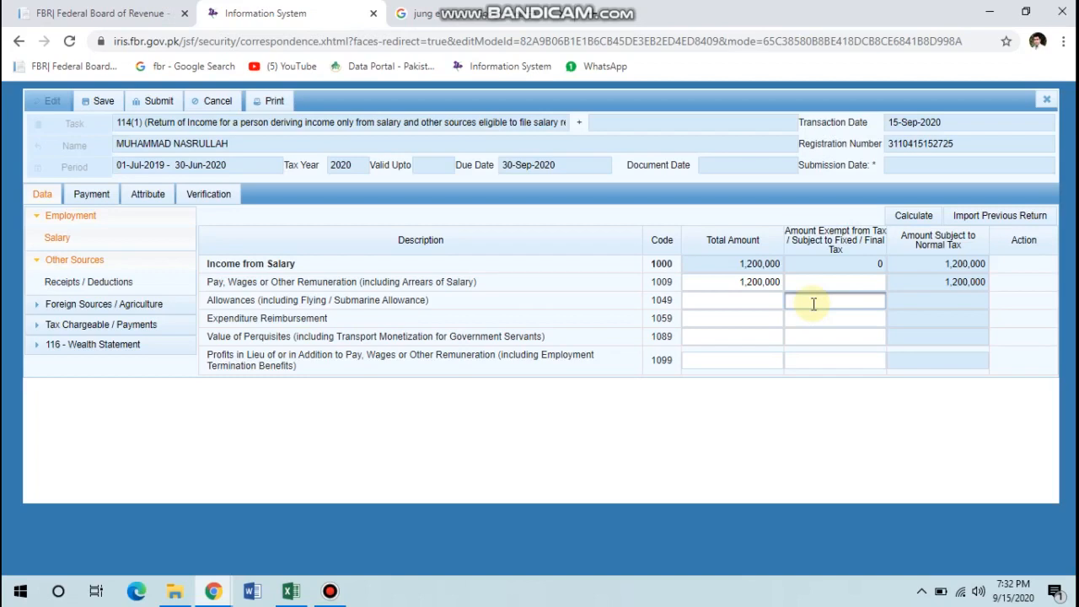
pyautogui.write('60000')
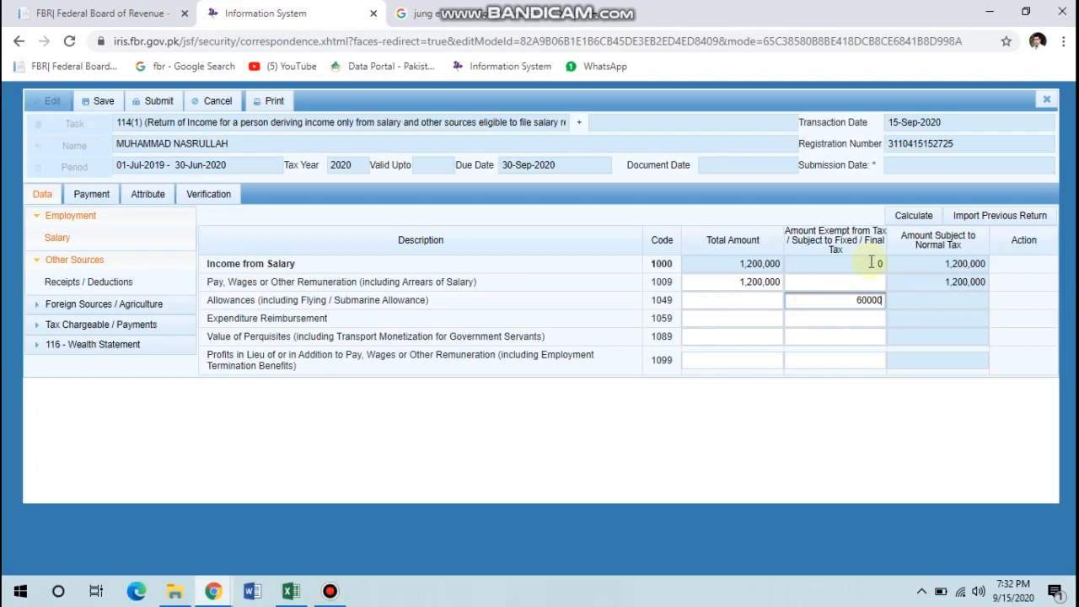
pyautogui.click(914, 217)
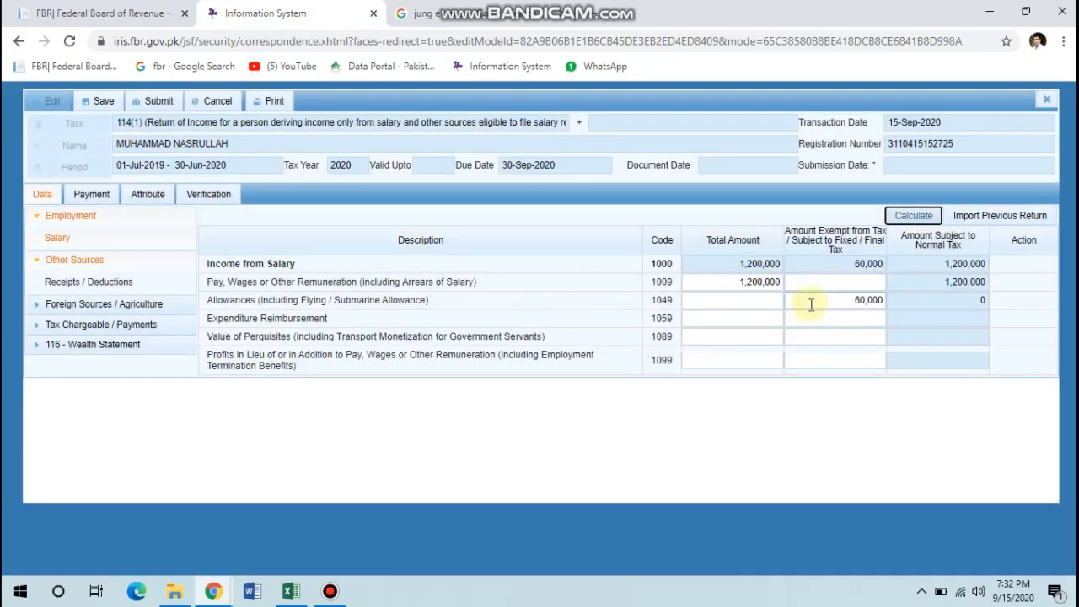
# - Enter 15,000,000 as the tax-exempt amount for Profits in Lieu of or in Addition to Pay and recalculate
pyautogui.click(766, 361)
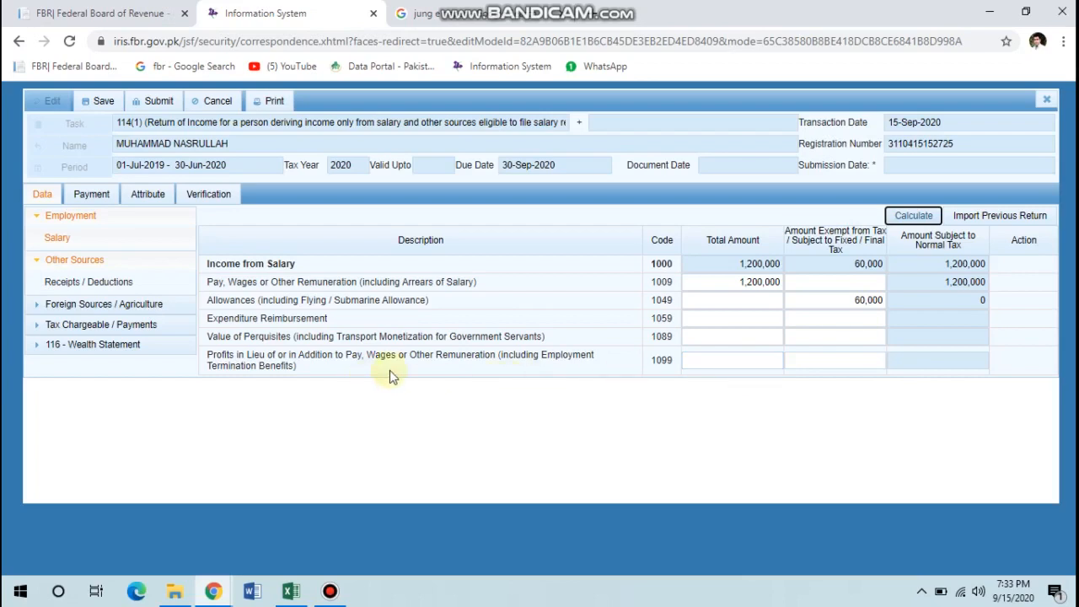
pyautogui.click(798, 361)
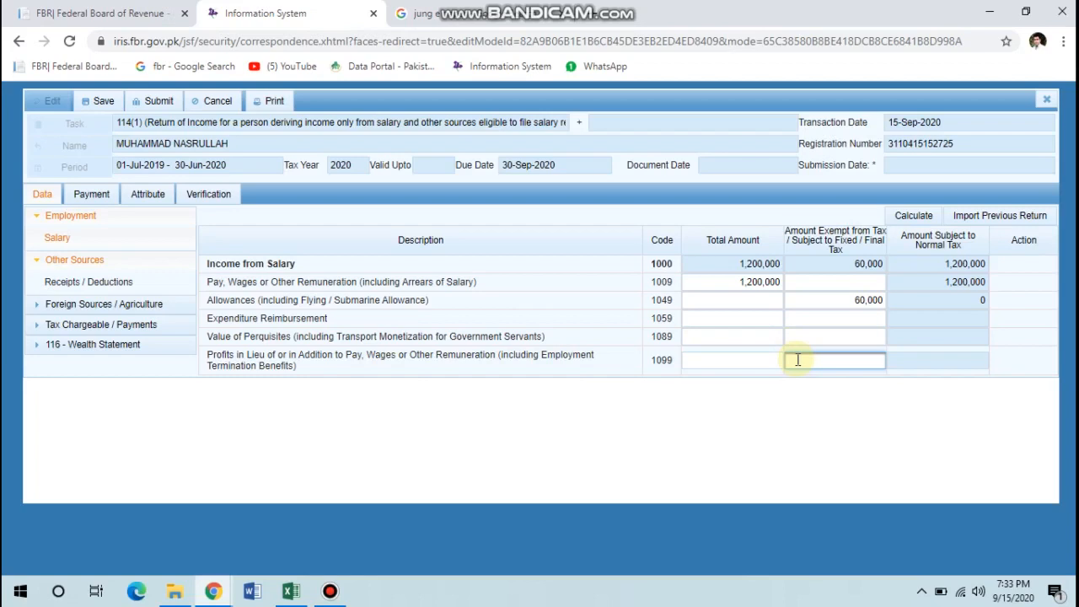
pyautogui.write('15000000')
pyautogui.click(908, 213)
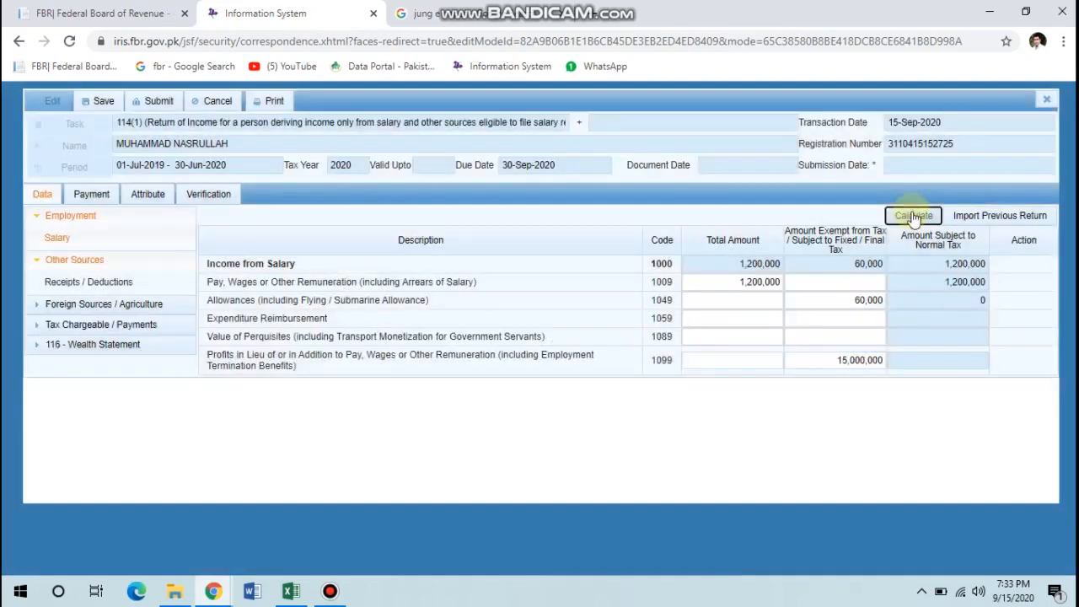
pyautogui.click(910, 215)
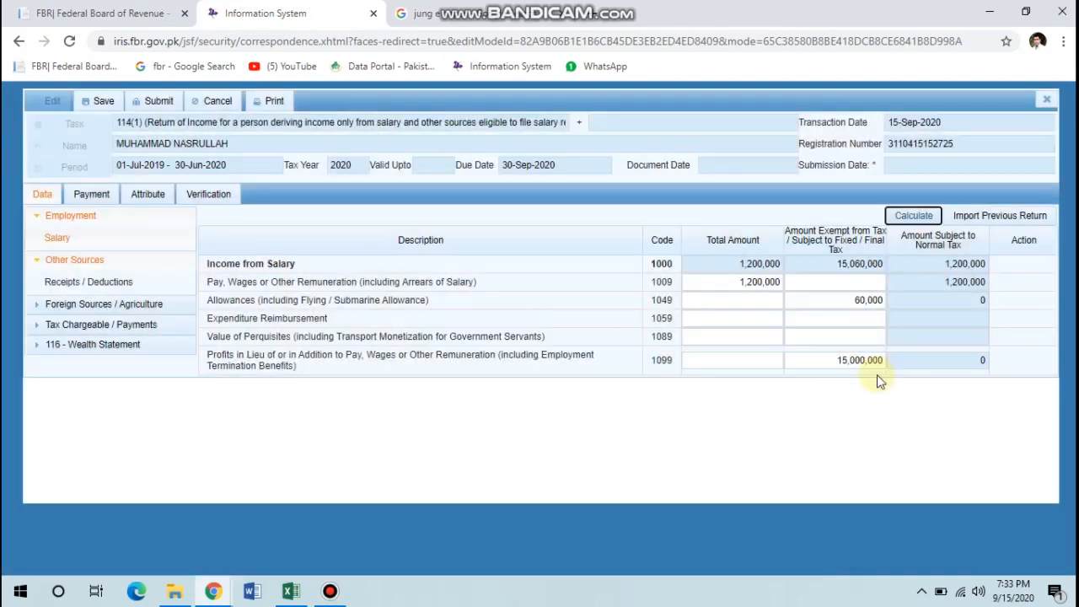
# - Clear the tax-exempt amount for Profits in Lieu of or in Addition to Pay and recalculate
pyautogui.click(877, 360)
pyautogui.press('BackSpace')
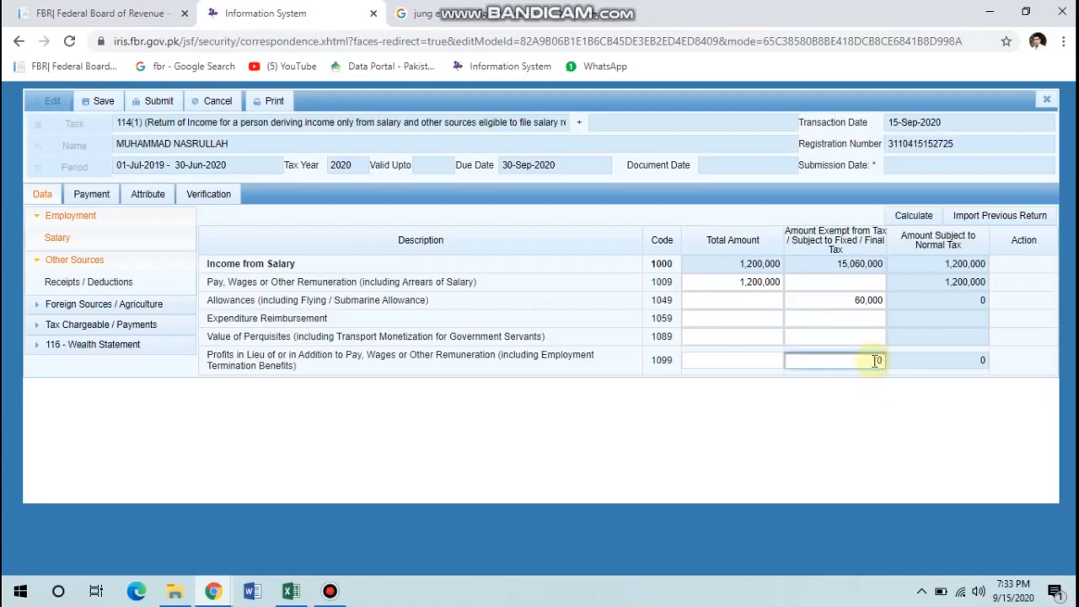
pyautogui.press('BackSpace')
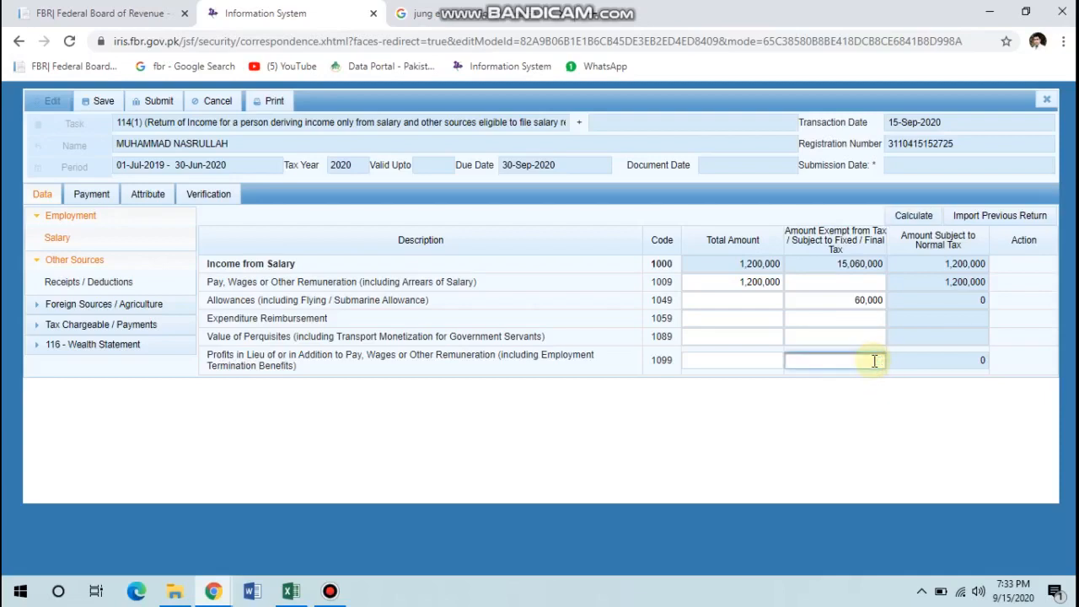
pyautogui.click(916, 213)
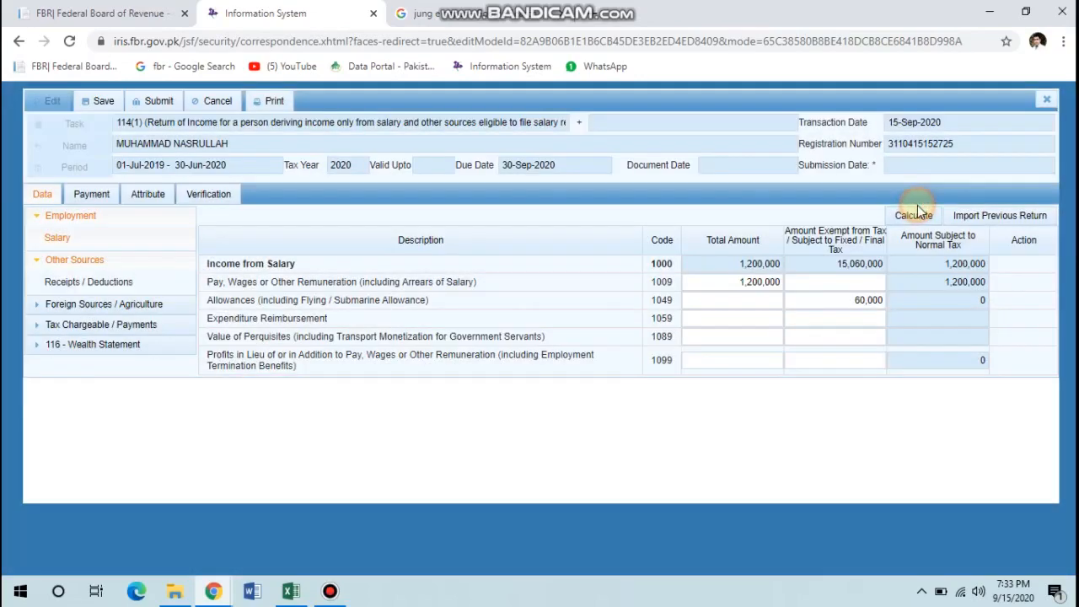
# - View the Tax Reductions section and open the Deductible Allowances section under Tax Chargeable / Payments
pyautogui.click(101, 265)
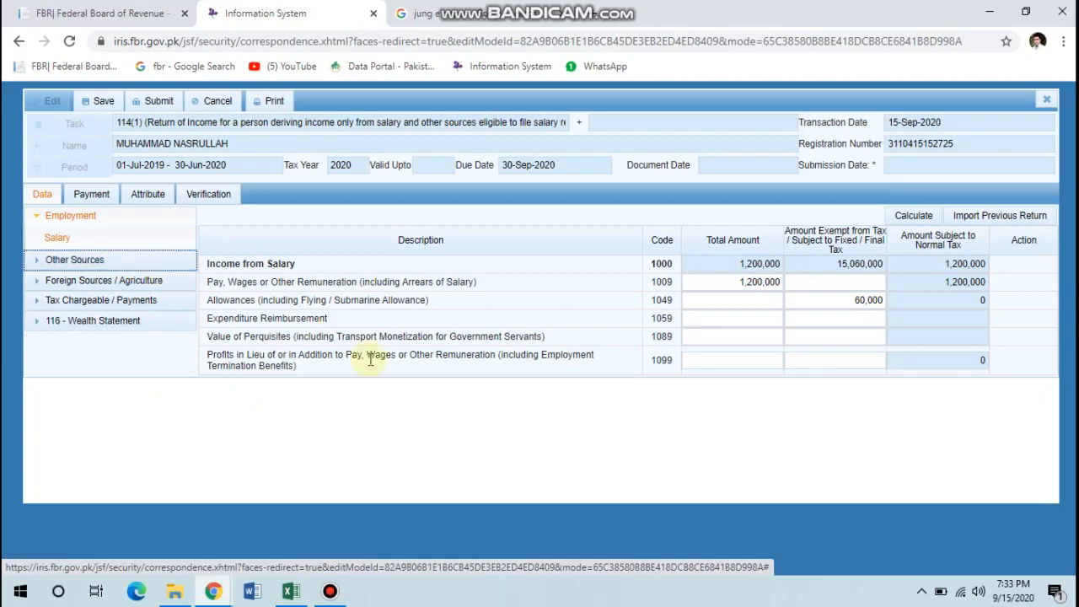
pyautogui.click(117, 301)
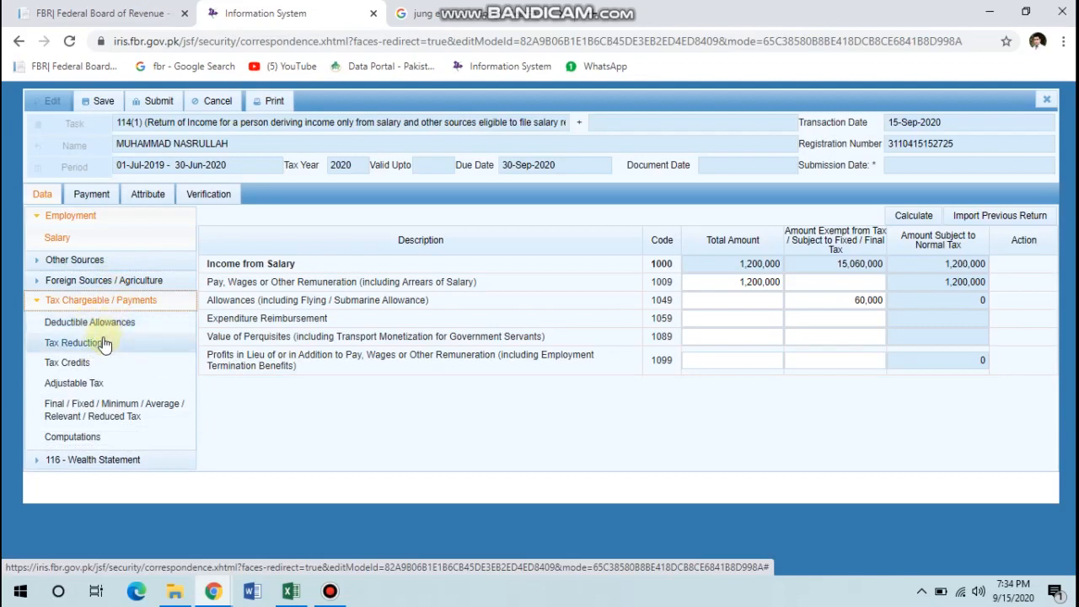
pyautogui.click(114, 342)
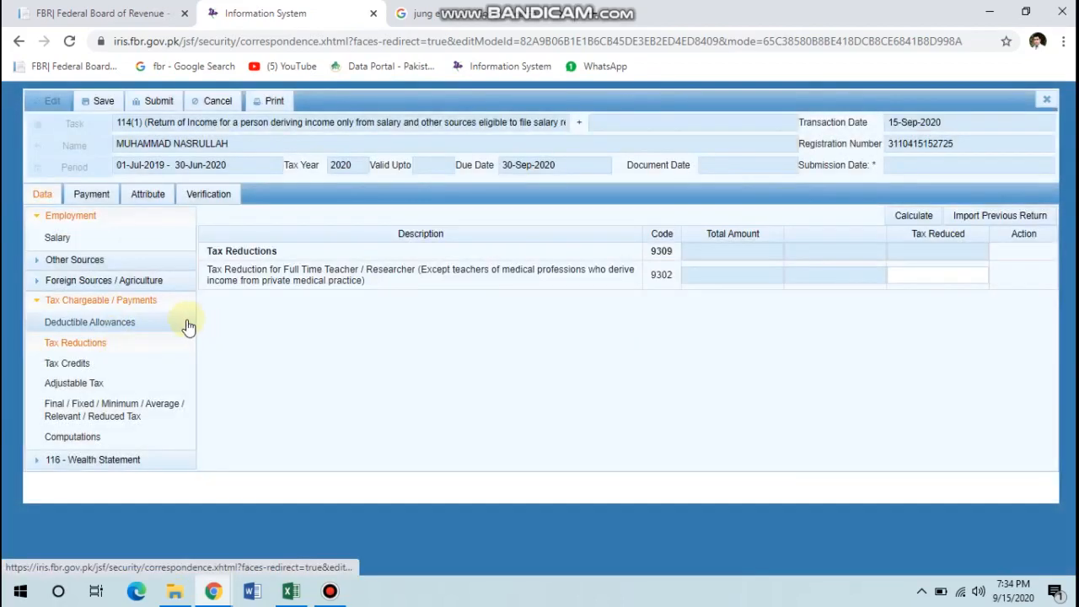
pyautogui.click(131, 323)
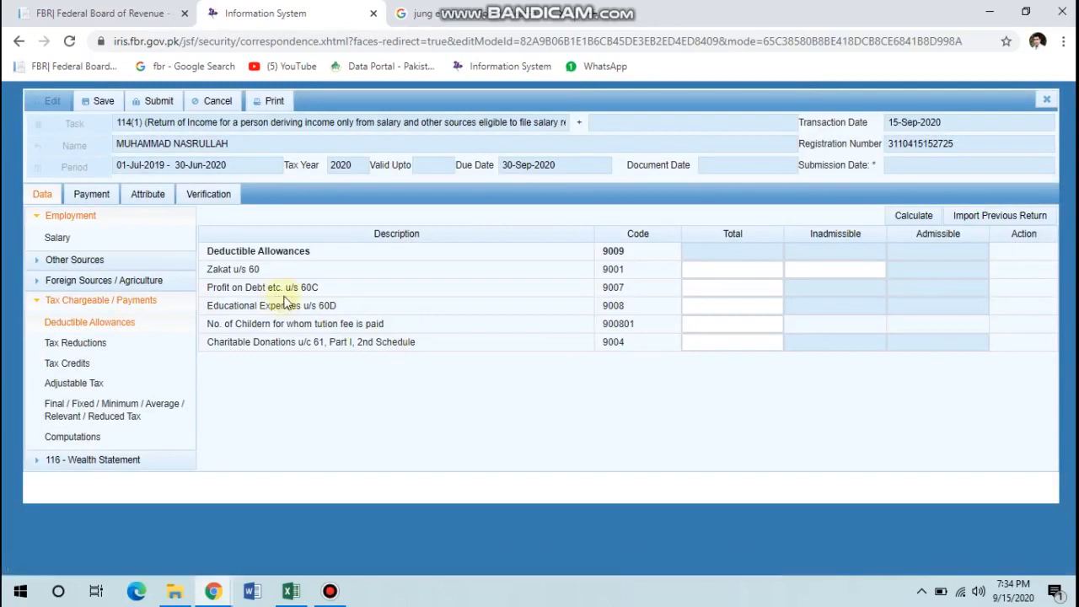
# - Set the total Profit on Debt u/s 60C to 26,000 in the deductible allowances
pyautogui.click(692, 289)
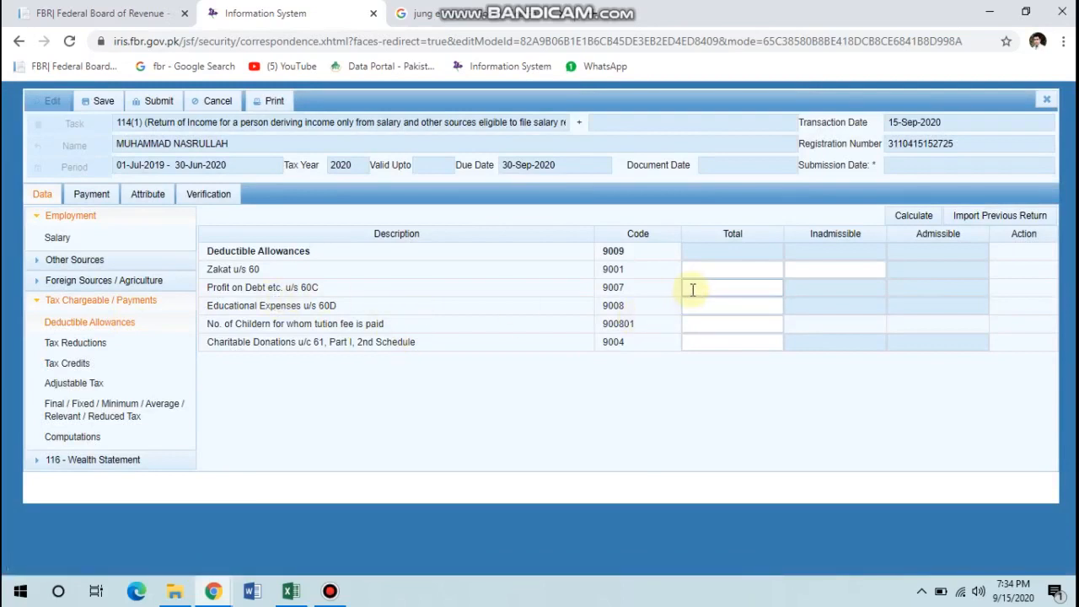
pyautogui.click(692, 289)
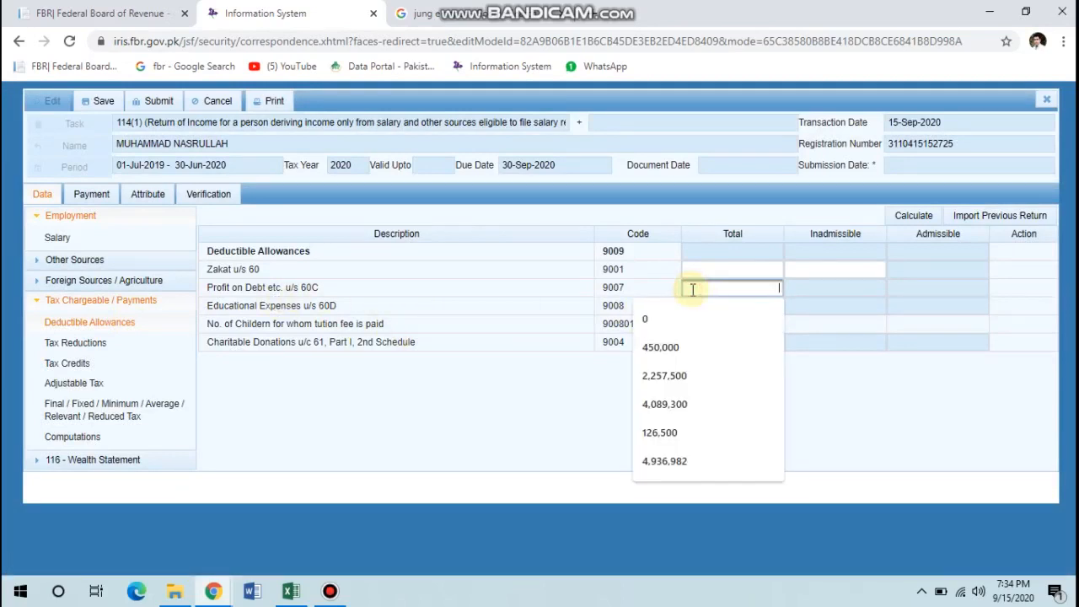
pyautogui.click(693, 289)
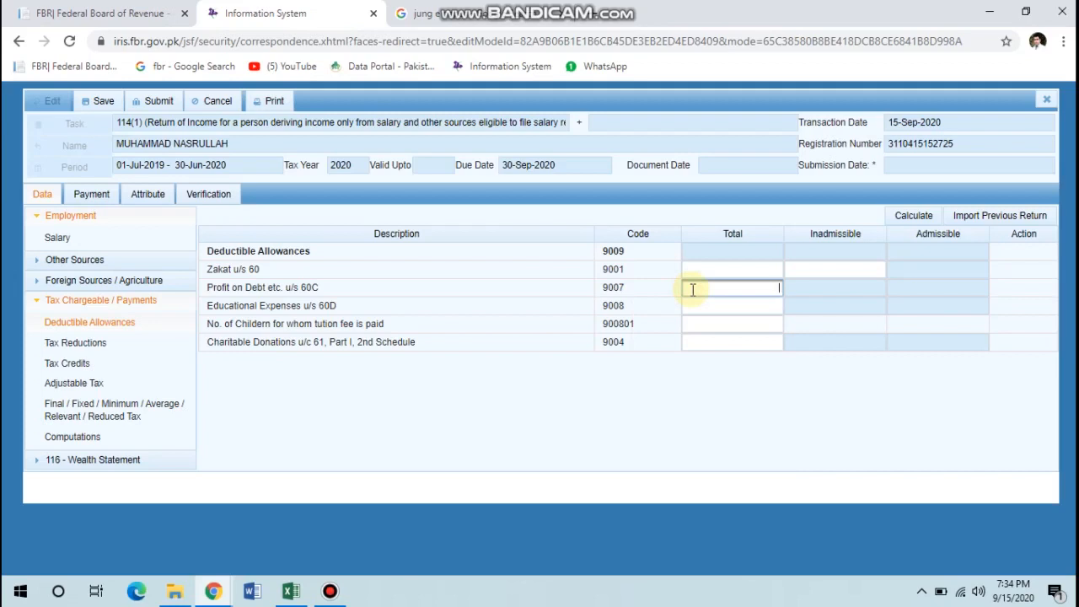
pyautogui.write('260000')
pyautogui.press('BackSpace')
# - Enter 4 children with paid tuition fees and 100,000 in Educational Expenses u/s 60D, then calculate the deductible allowances
pyautogui.click(711, 305)
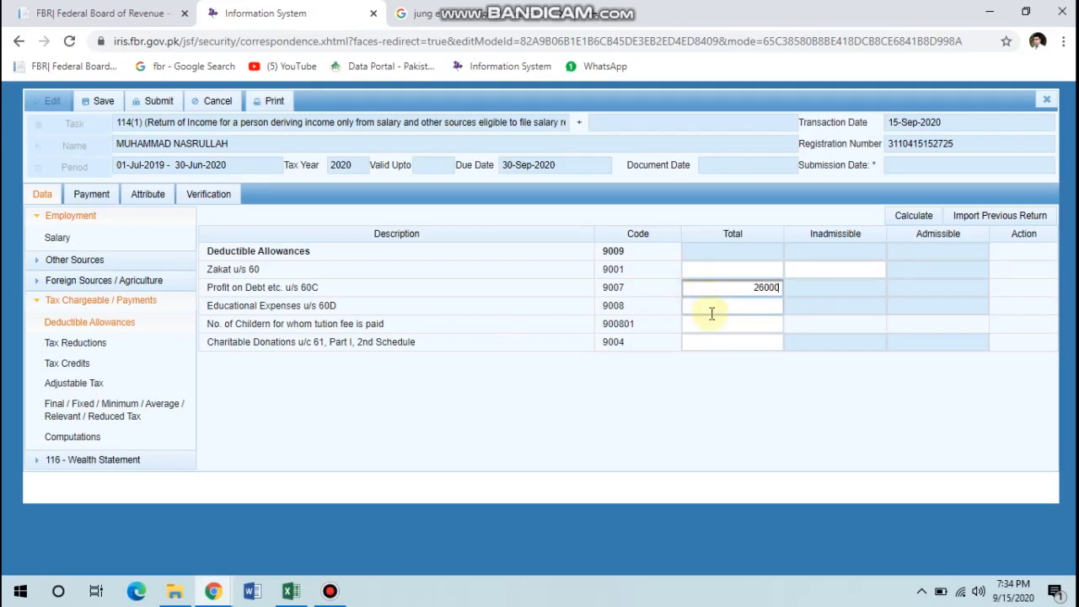
pyautogui.click(708, 323)
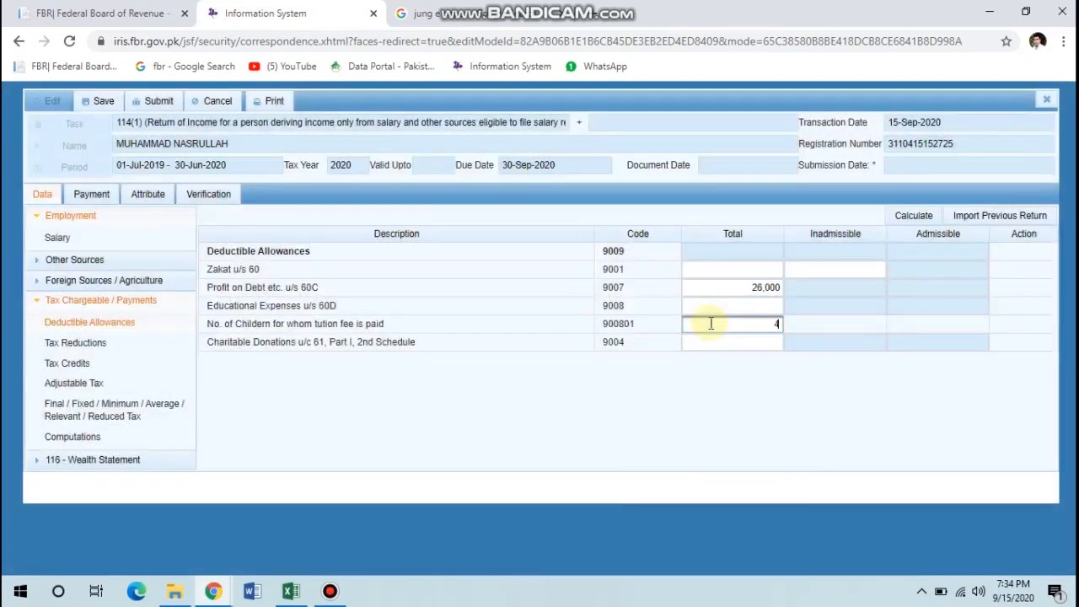
pyautogui.click(711, 306)
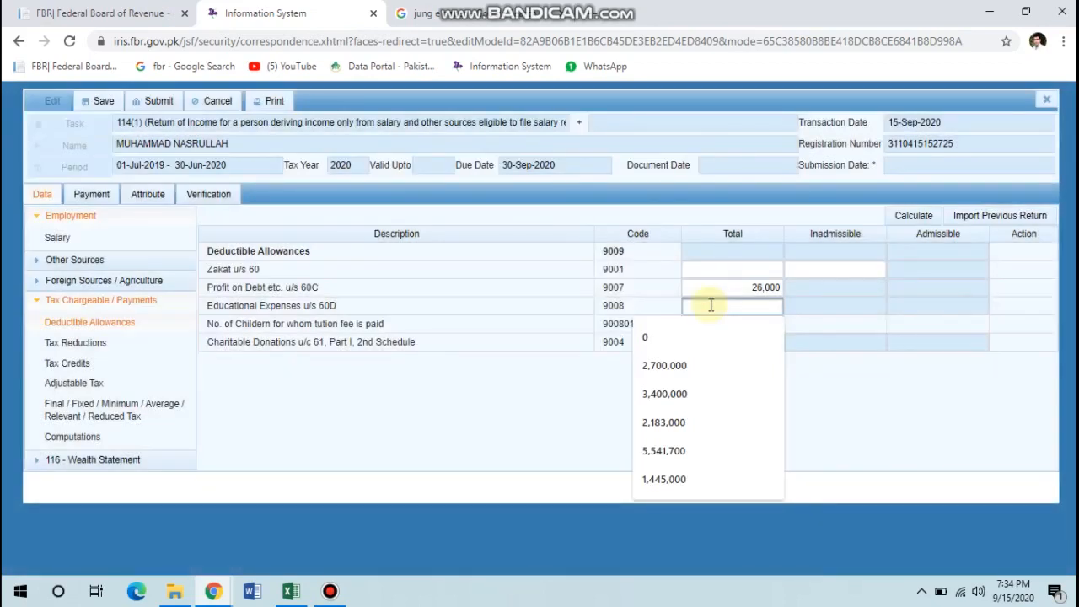
pyautogui.write('100000')
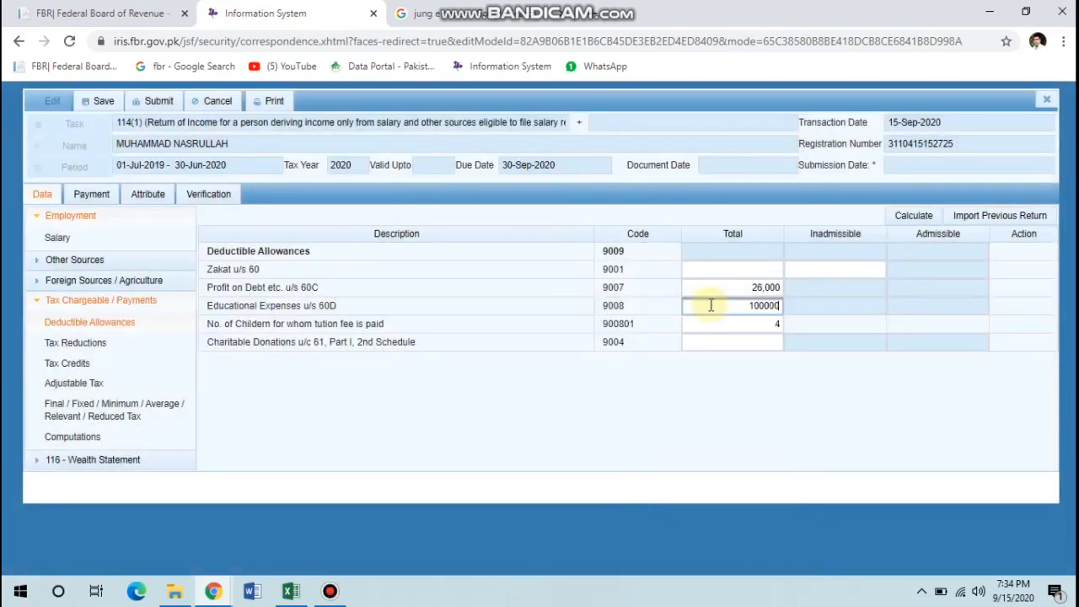
pyautogui.click(911, 217)
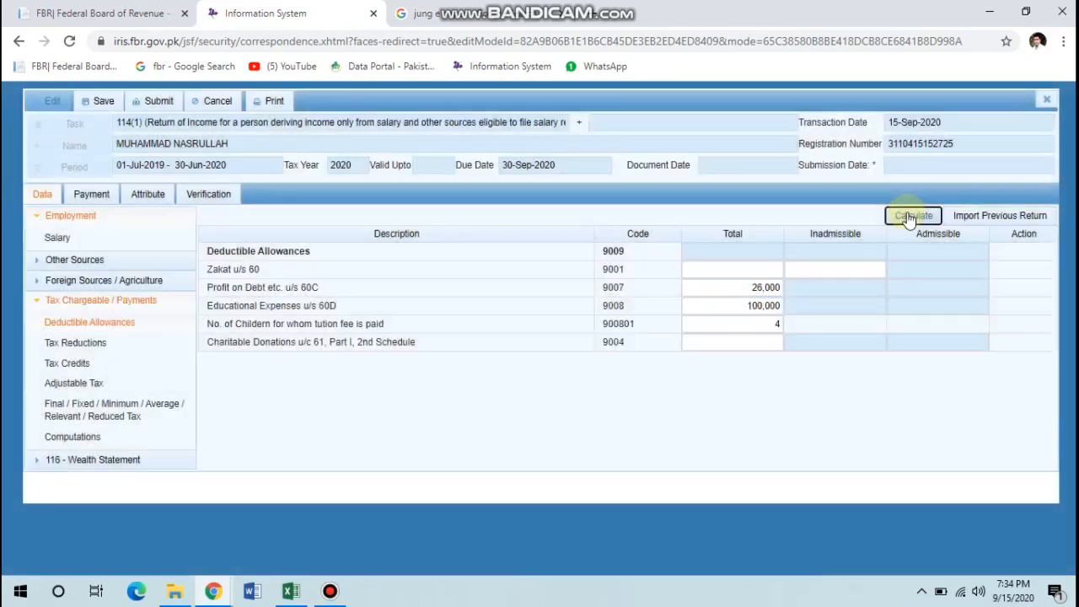
pyautogui.click(909, 217)
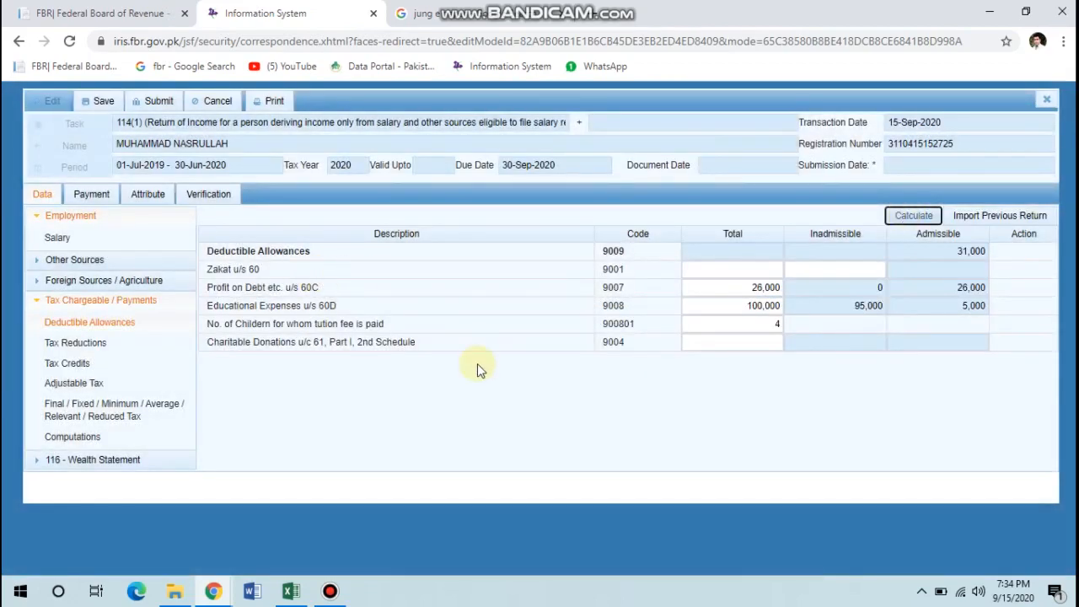
# - Review the salary income entries and the tax computations through the admitted and refundable income tax rows
pyautogui.click(64, 239)
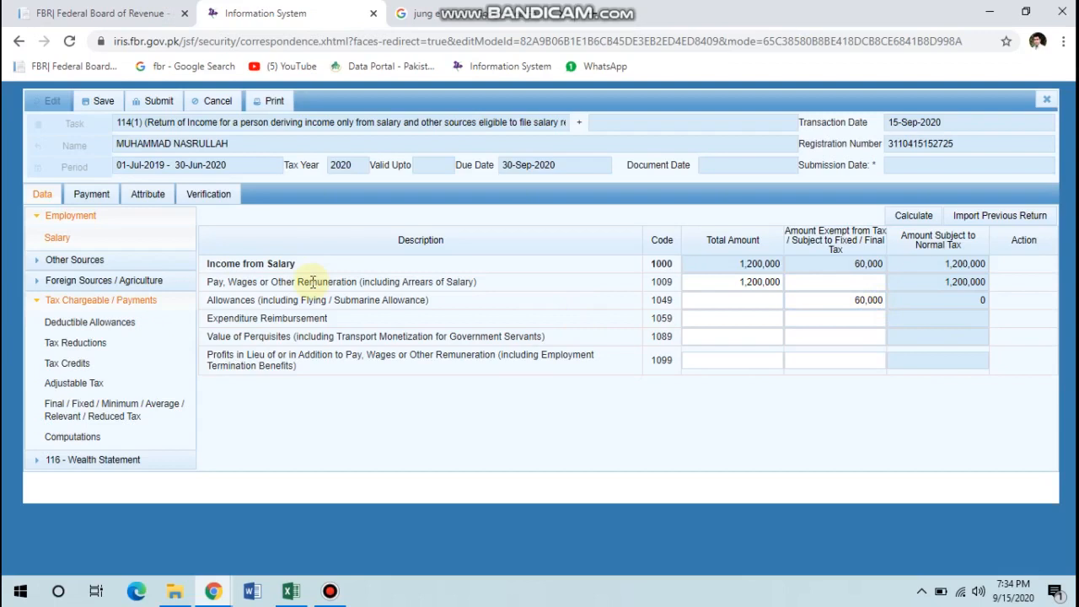
pyautogui.click(99, 434)
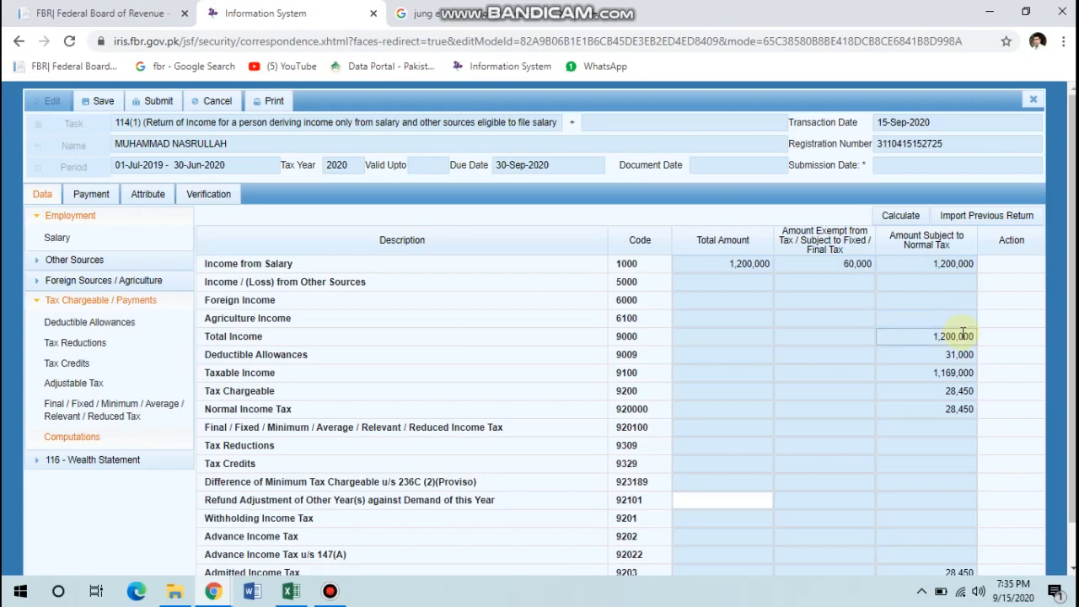
pyautogui.scroll(-1, 885, 373)
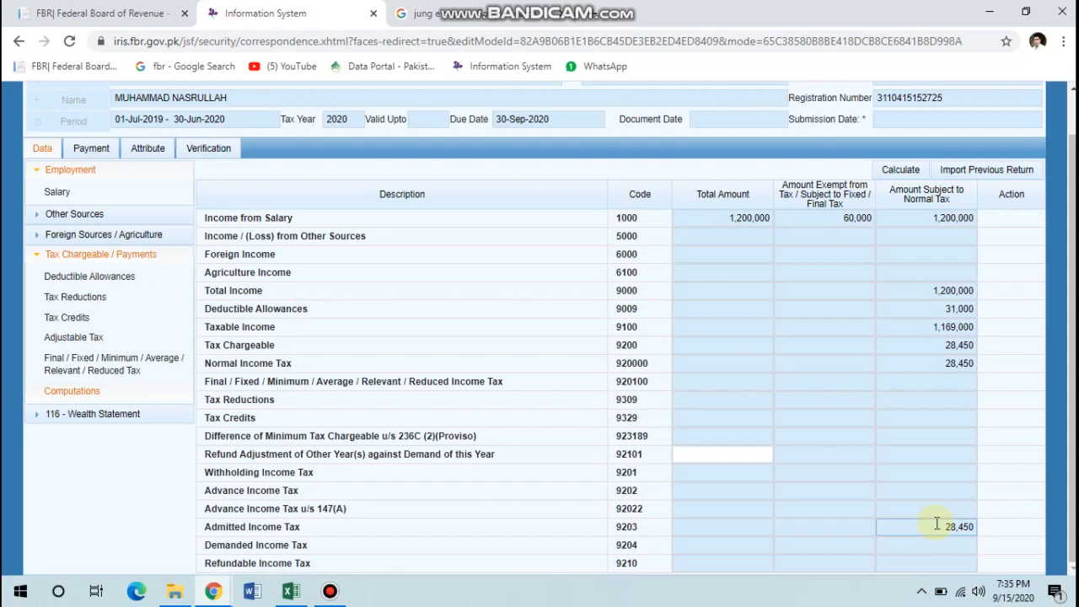
# - Enter 7,112 as the tax reduction for a full-time teacher or researcher, calculate it, and check the tax computations
pyautogui.click(113, 296)
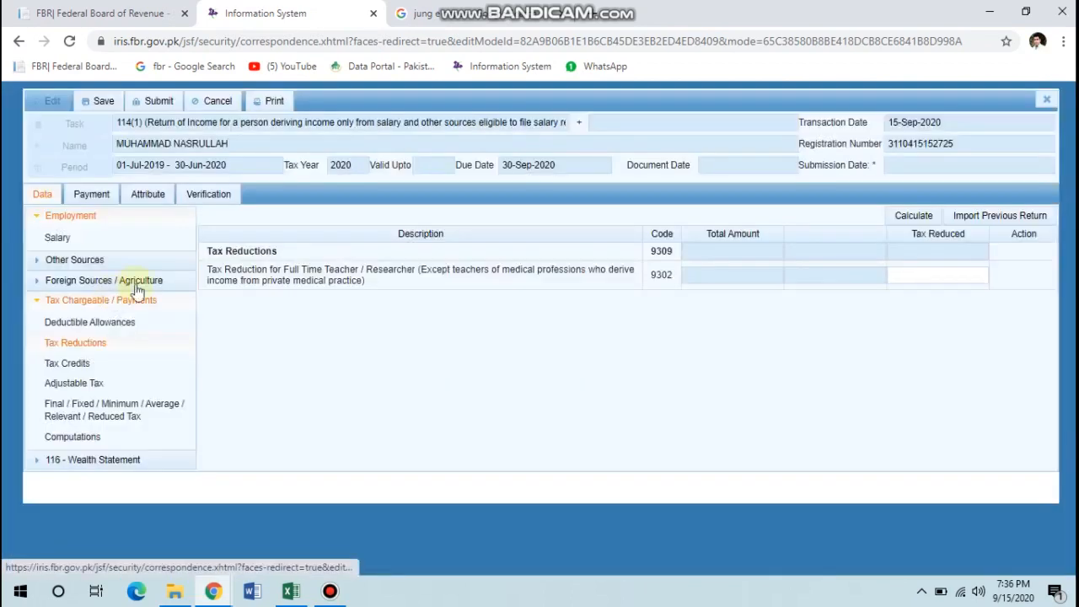
pyautogui.click(903, 274)
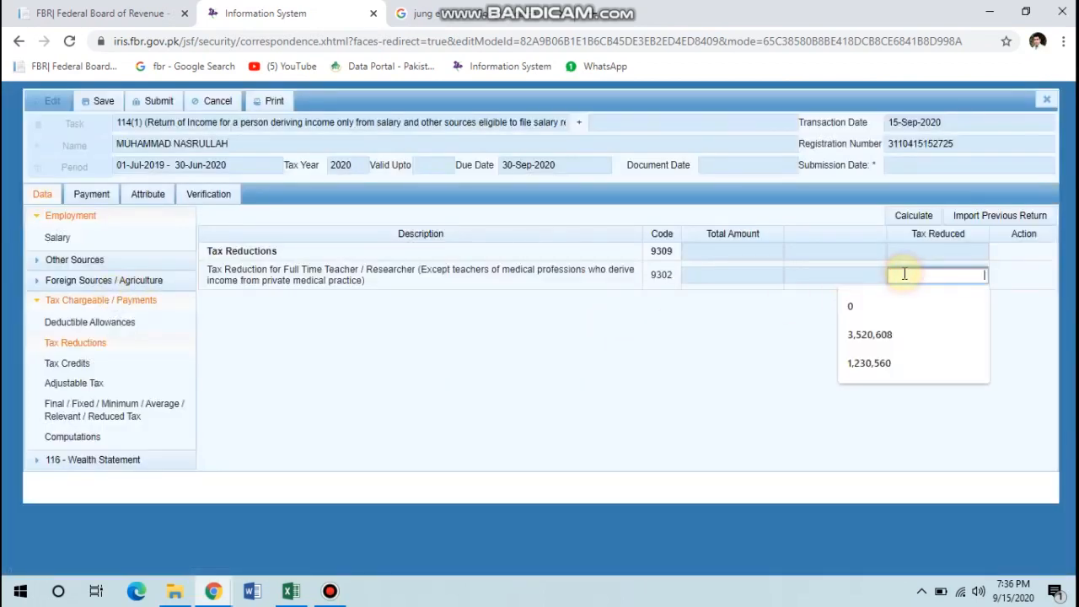
pyautogui.write('7112')
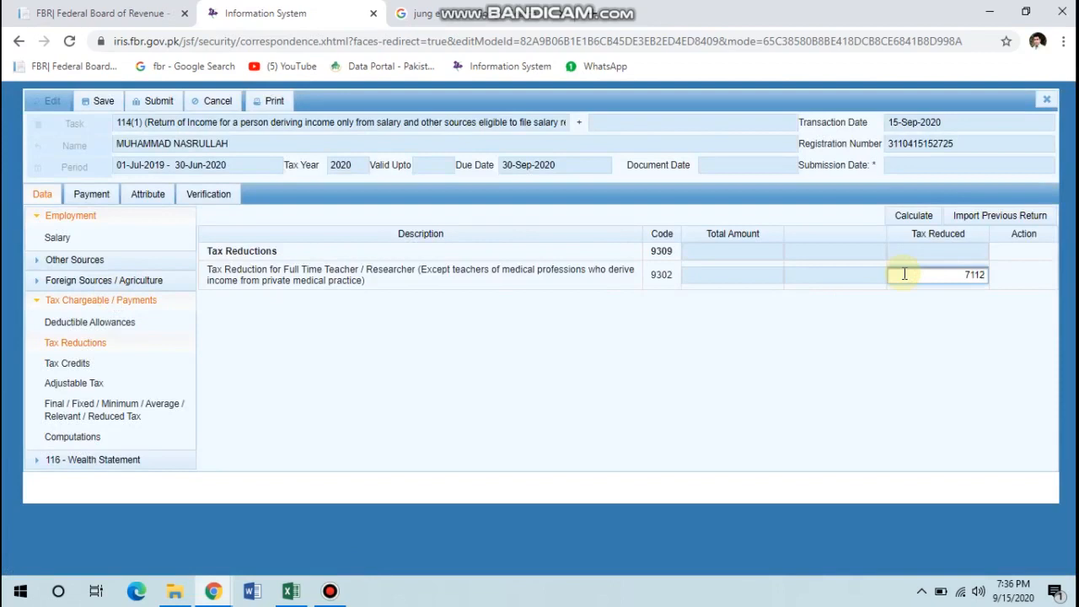
pyautogui.click(914, 217)
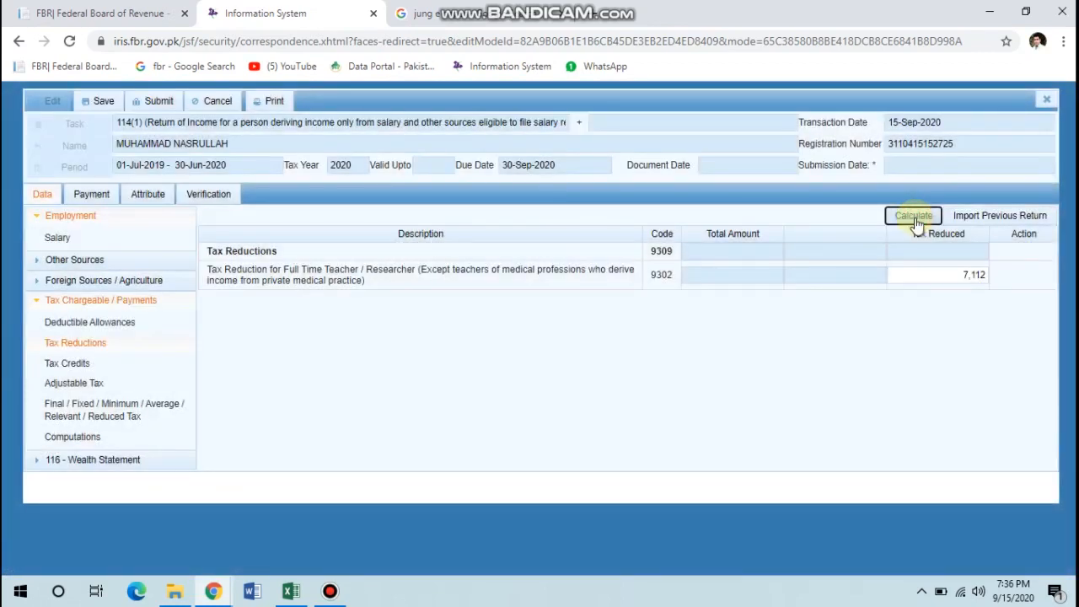
pyautogui.click(916, 222)
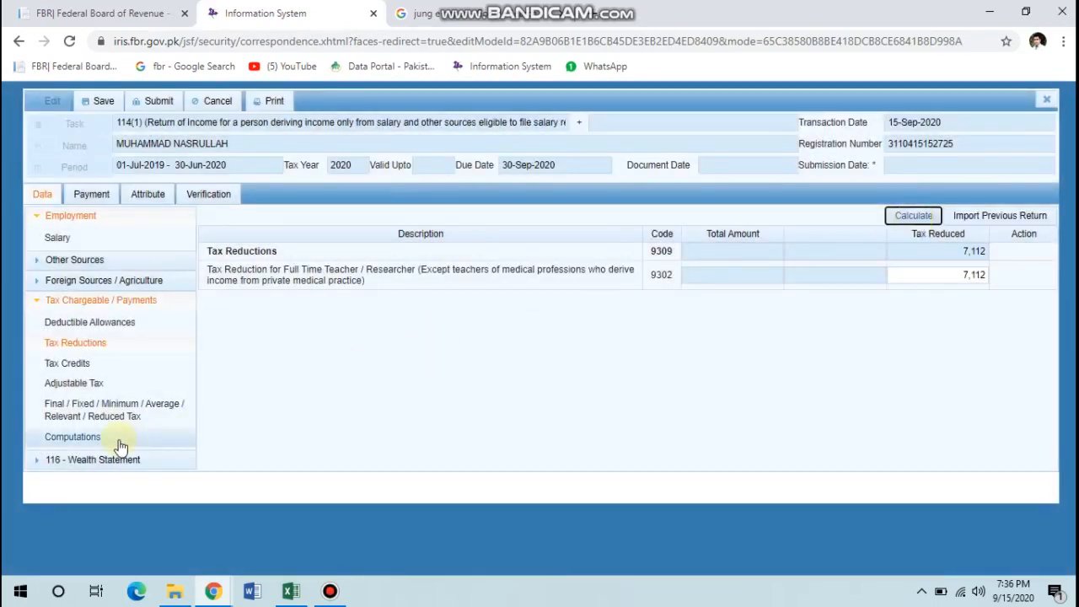
pyautogui.click(59, 436)
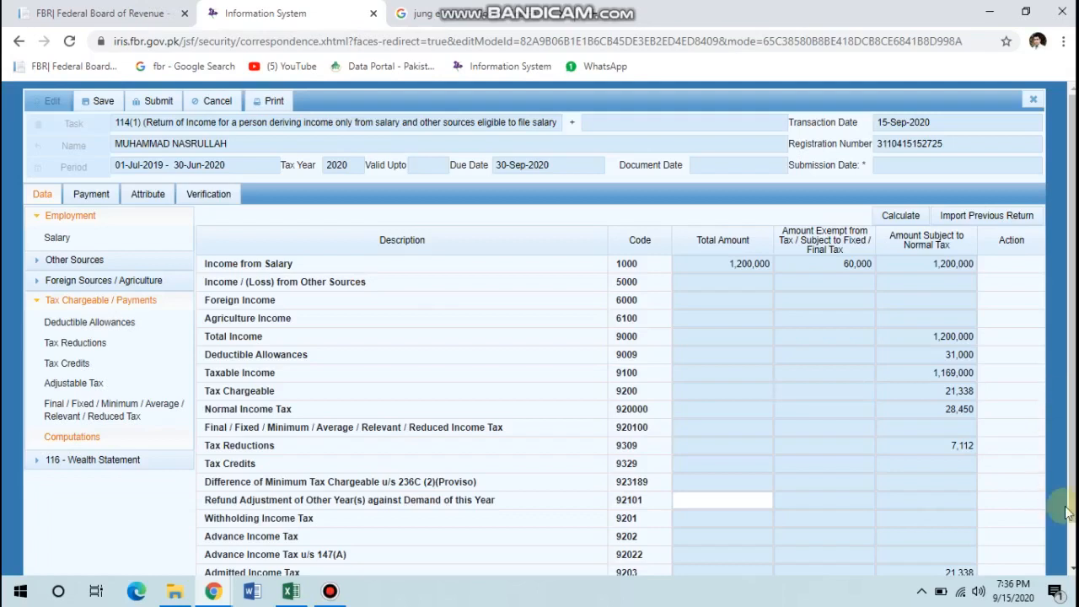
pyautogui.scroll(-1, 691, 467)
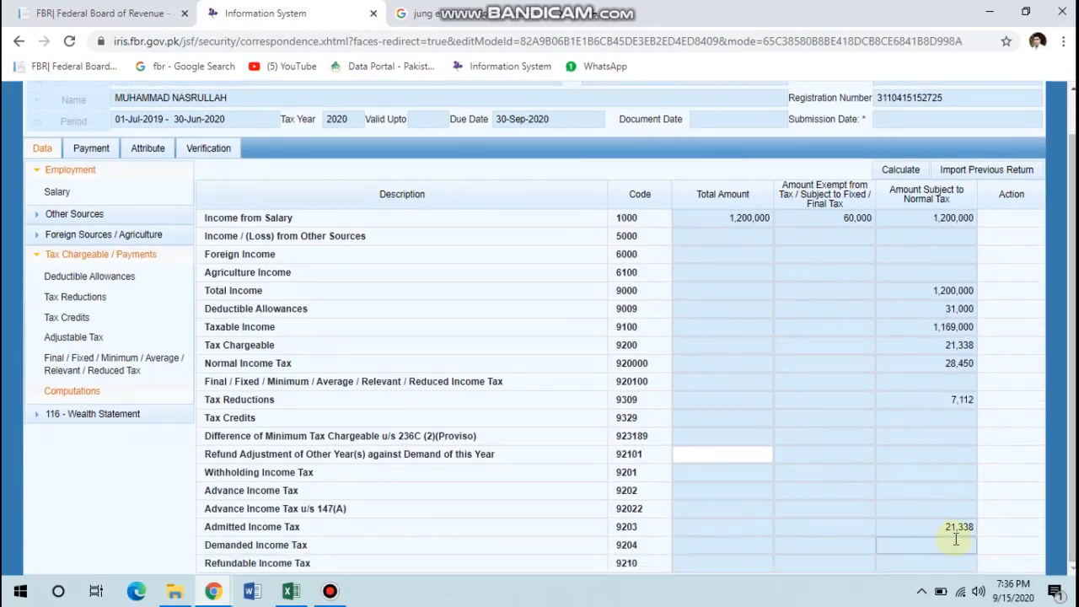
# - Enter 22,000 as the tax deducted on Salary of Employees u/s 149 in the adjustable tax section and calculate
pyautogui.click(102, 340)
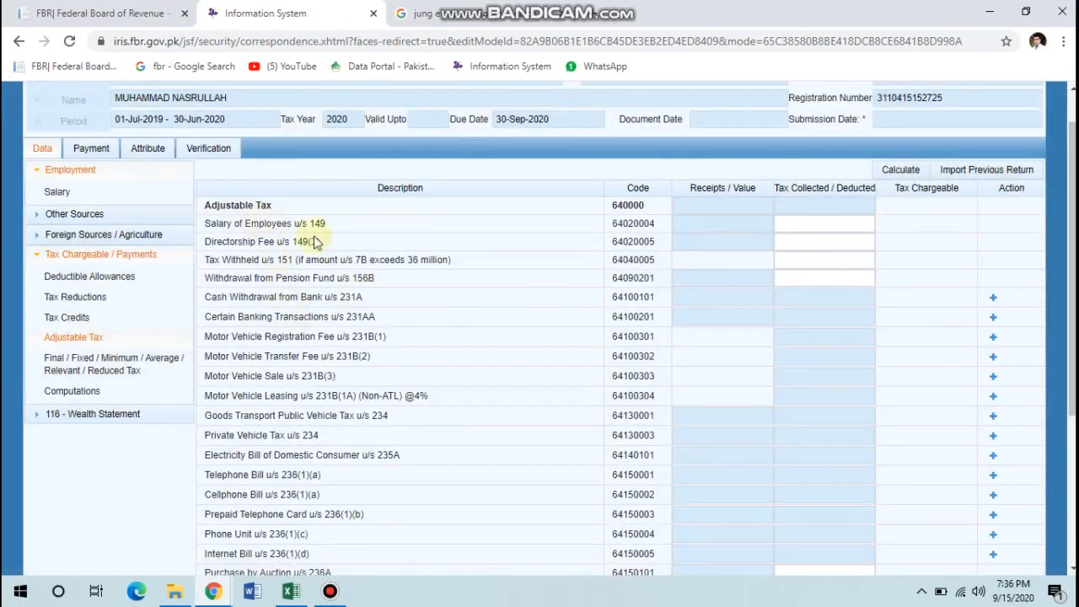
pyautogui.click(805, 222)
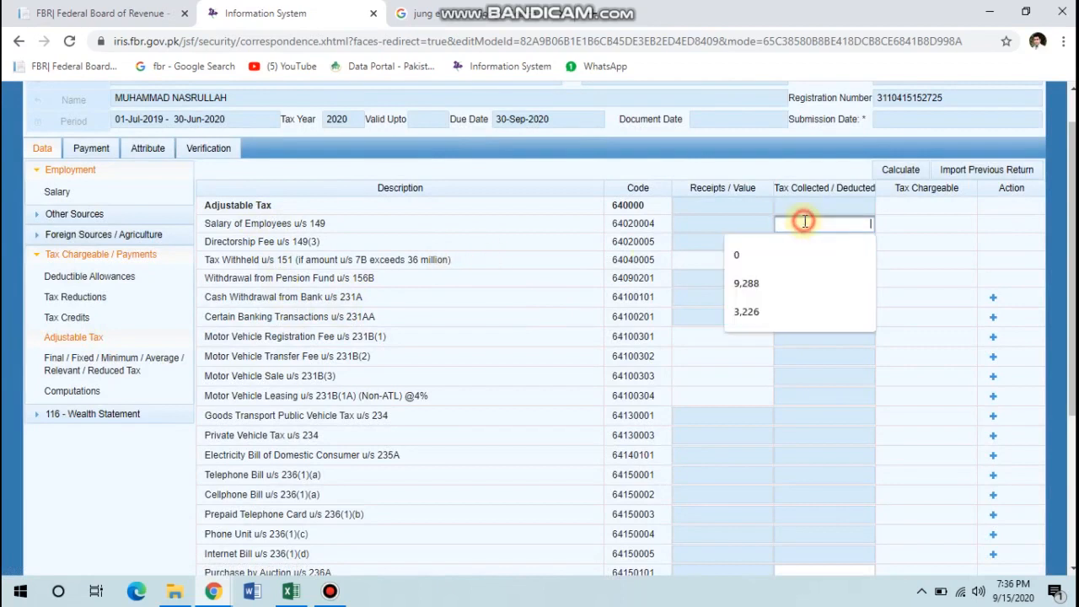
pyautogui.write('22000')
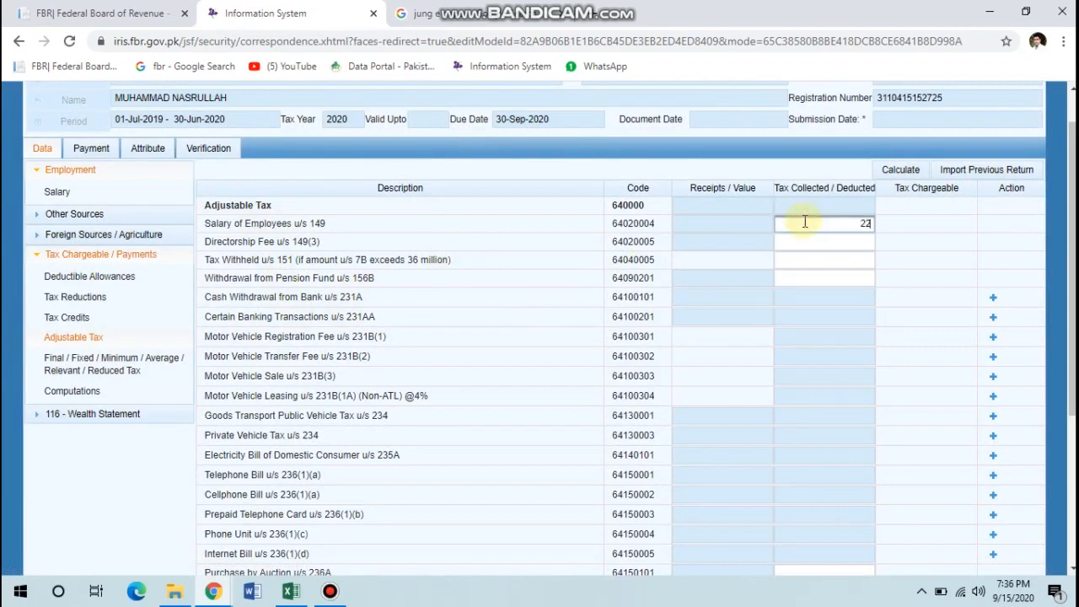
pyautogui.click(904, 170)
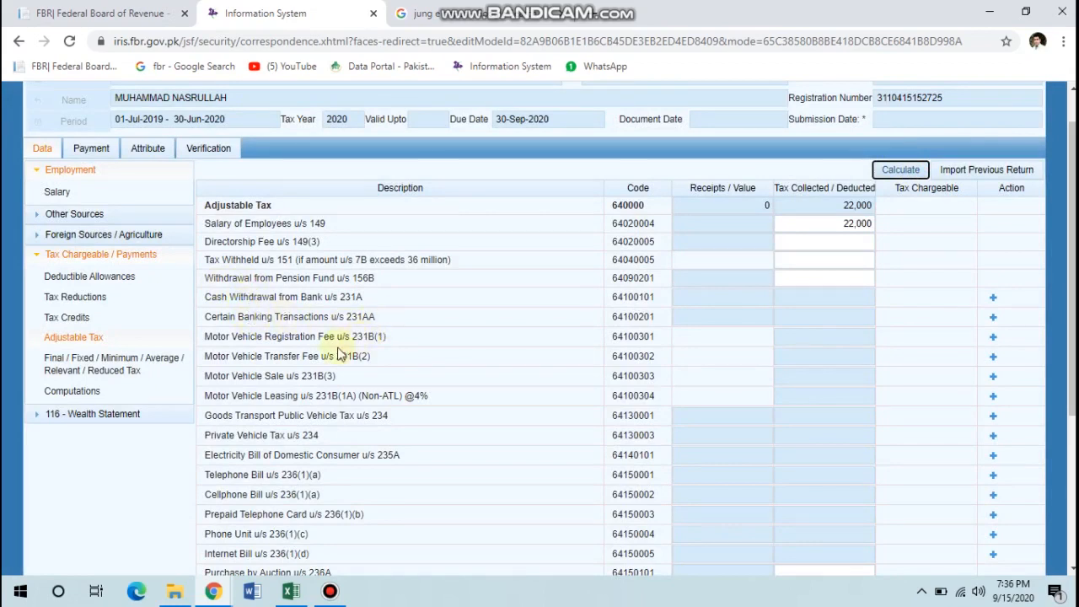
# - Review the remaining adjustable tax rows and check the withholding and refundable income tax in the computations
pyautogui.scroll(-3, 323, 392)
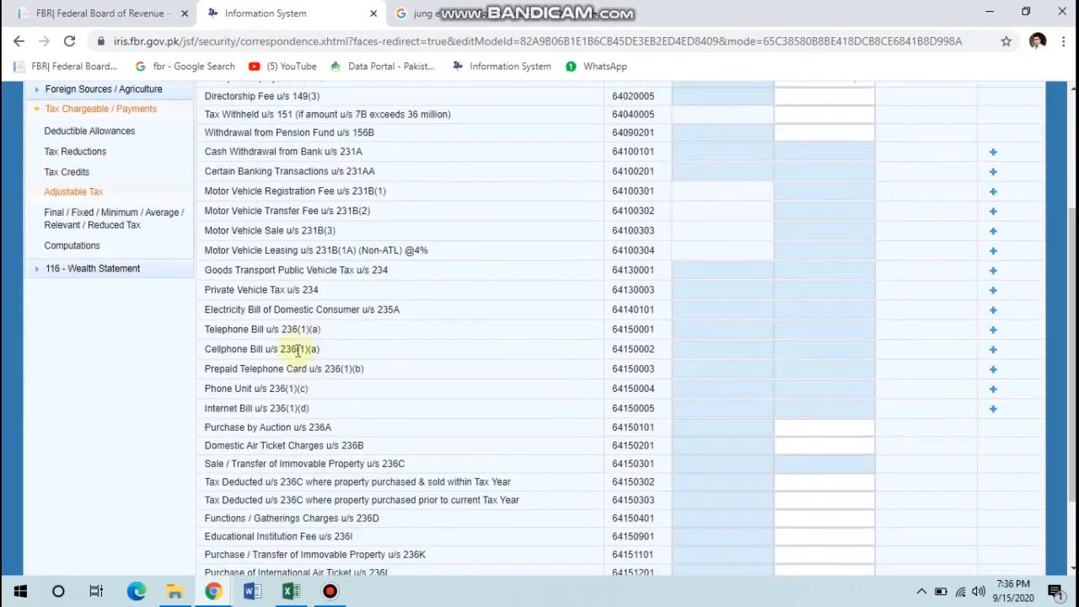
pyautogui.scroll(-2, 296, 447)
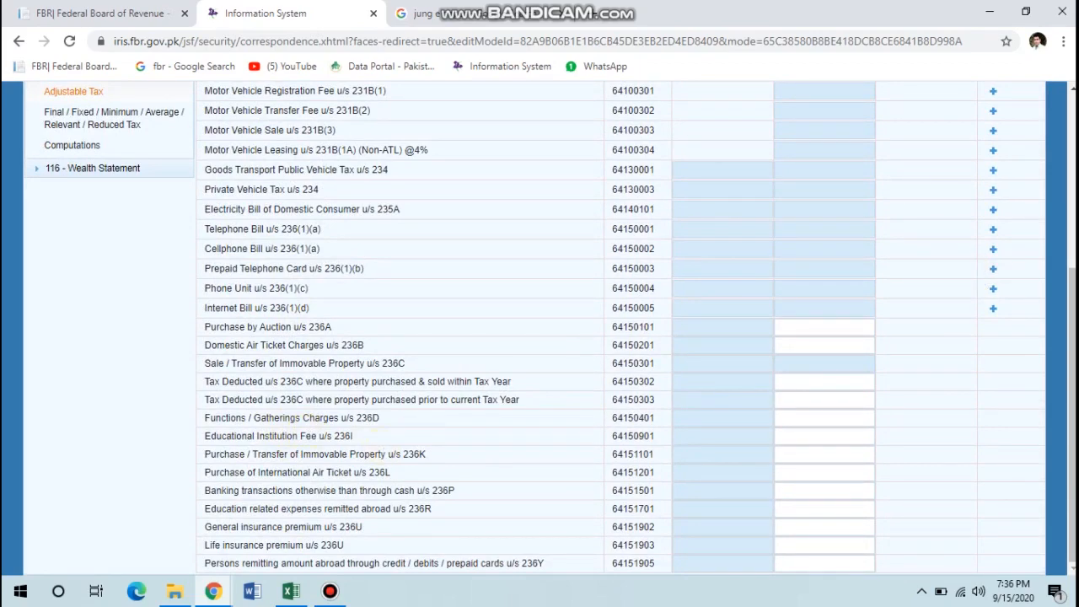
pyautogui.scroll(4, 824, 278)
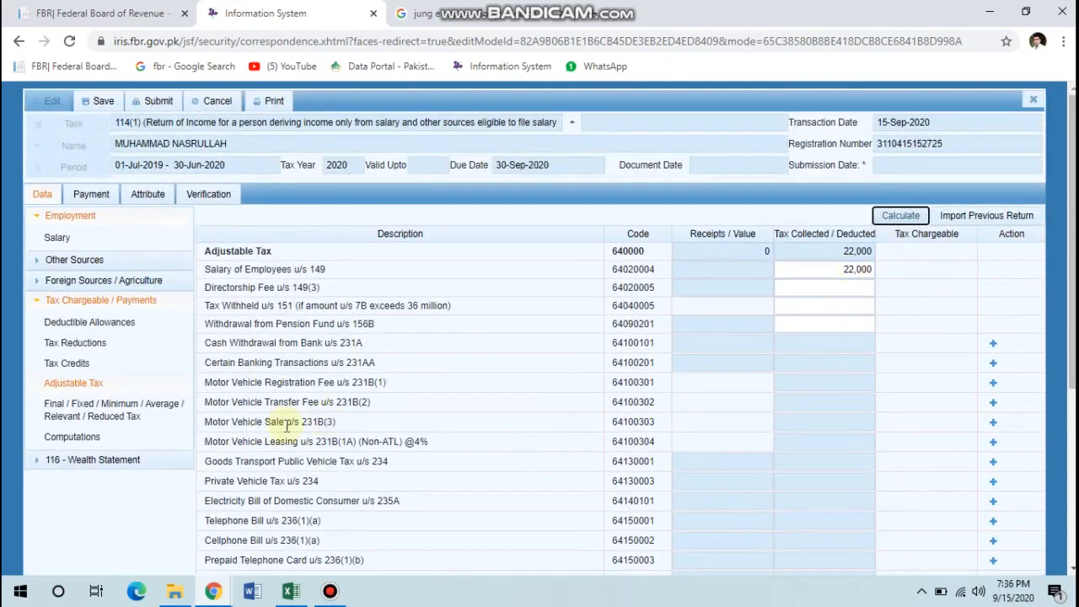
pyautogui.click(72, 437)
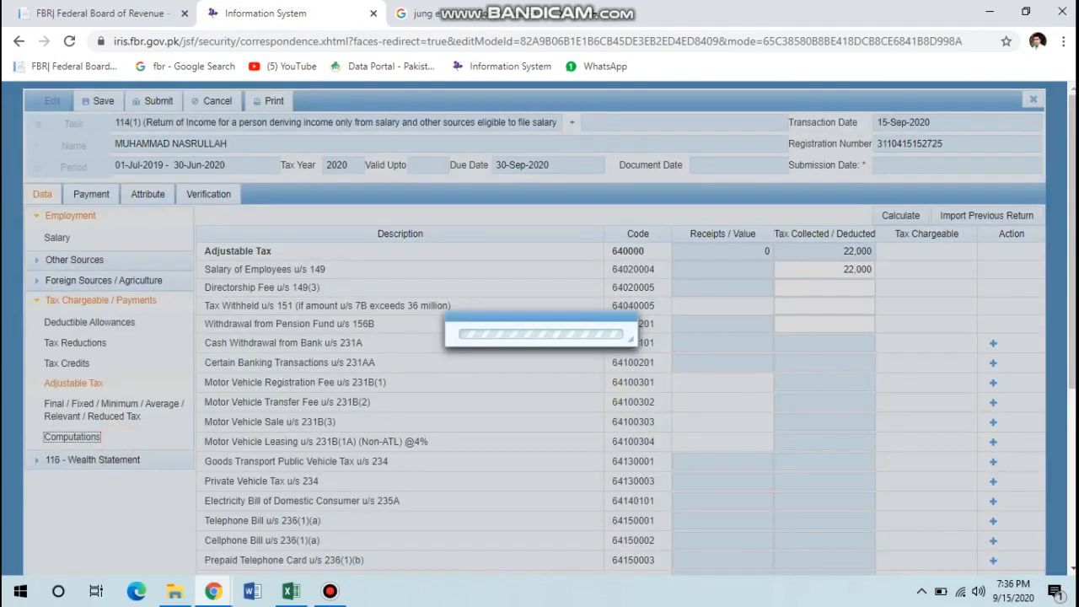
pyautogui.scroll(-1, 977, 574)
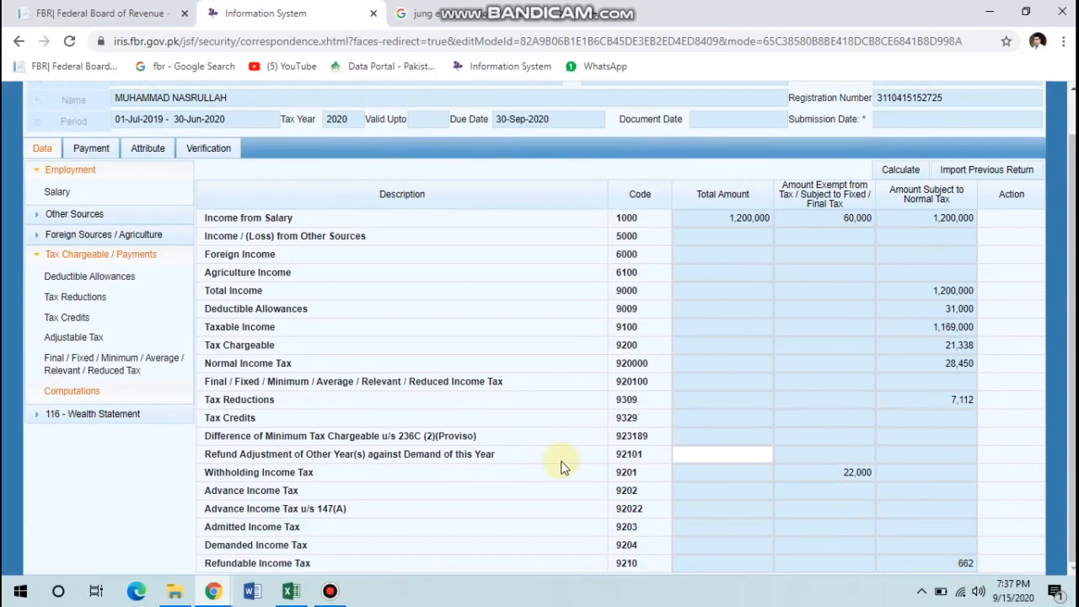
# - Copy the 1,200,000 total income from the computations into the normal-tax income inflow of the wealth statement's net assets reconciliation and calculate
pyautogui.click(121, 413)
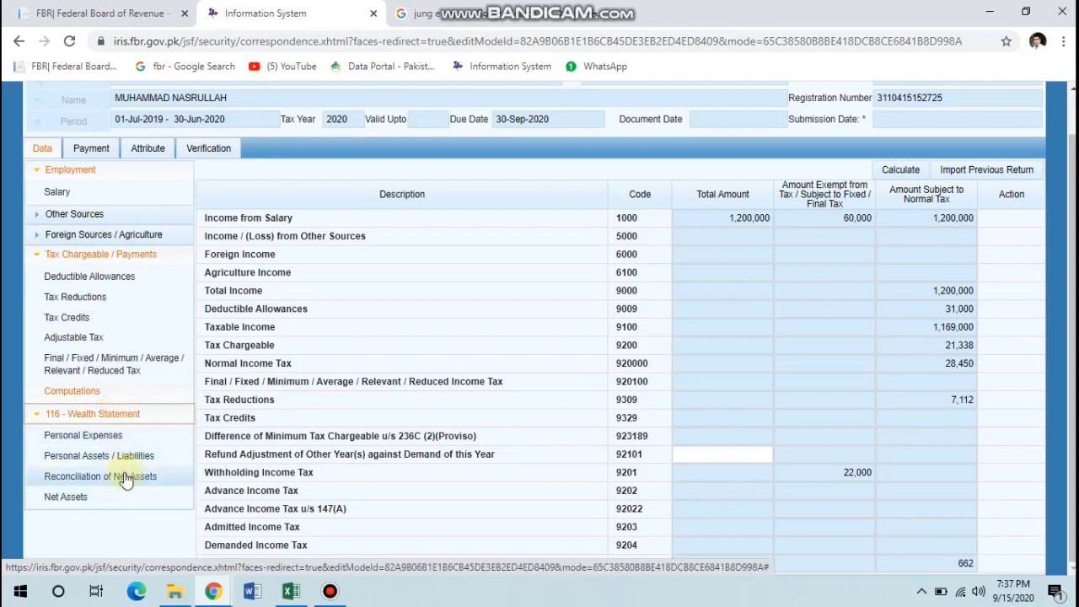
pyautogui.click(125, 477)
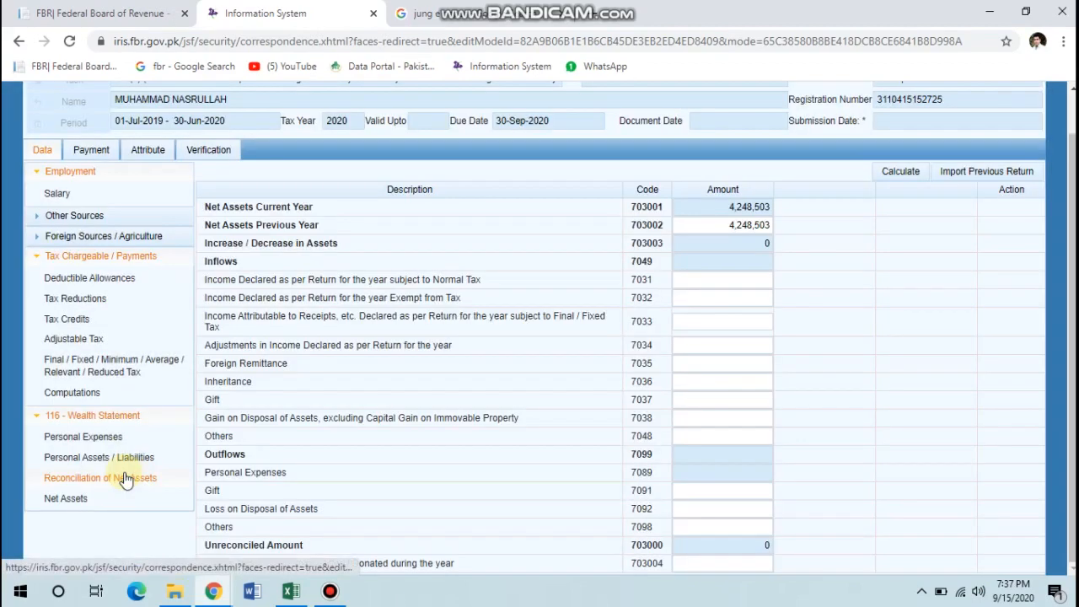
pyautogui.click(95, 398)
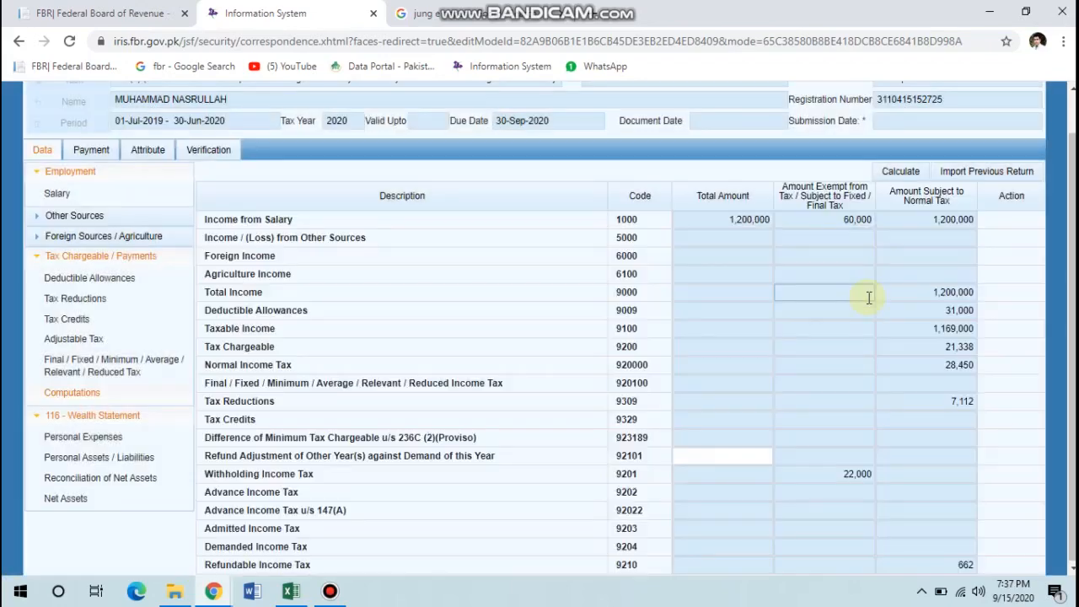
pyautogui.click(936, 293)
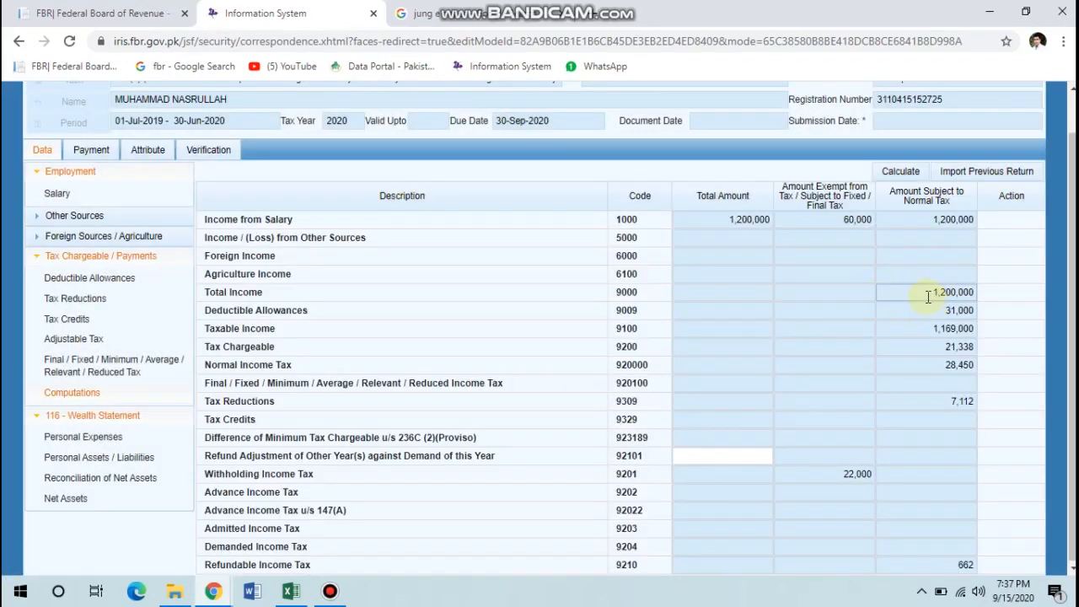
pyautogui.doubleClick(928, 296)
pyautogui.hotkey('ctrl', 'c')
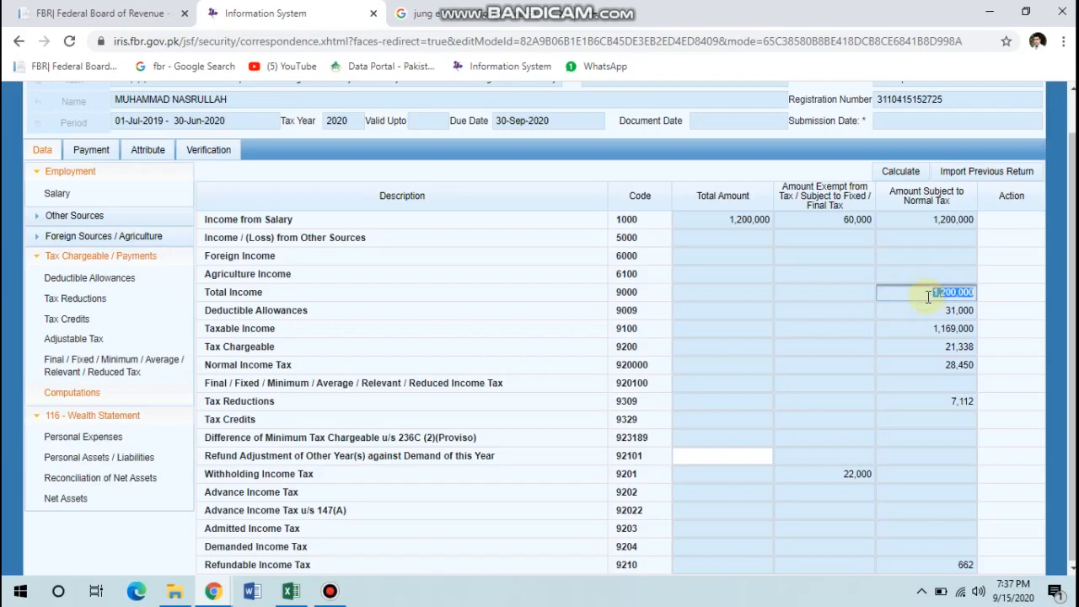
pyautogui.click(117, 479)
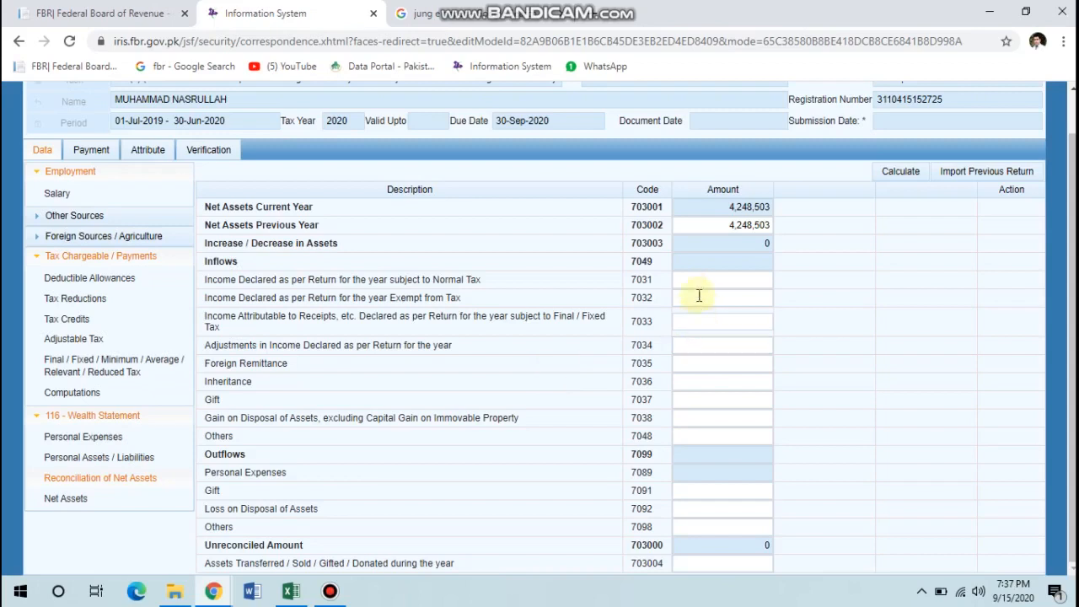
pyautogui.click(694, 281)
pyautogui.hotkey('ctrl', 'v')
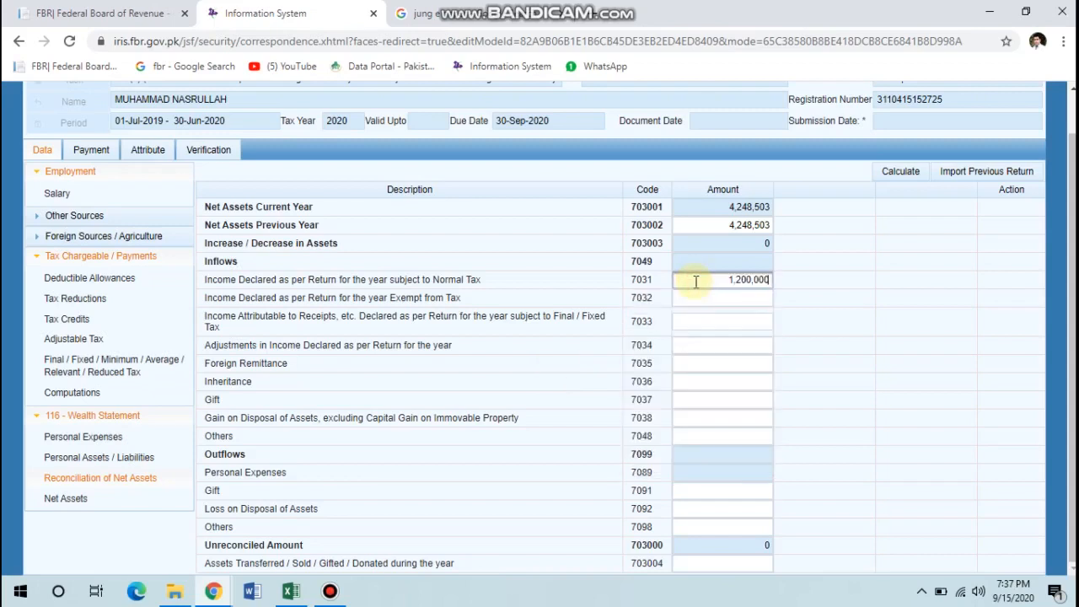
pyautogui.click(890, 173)
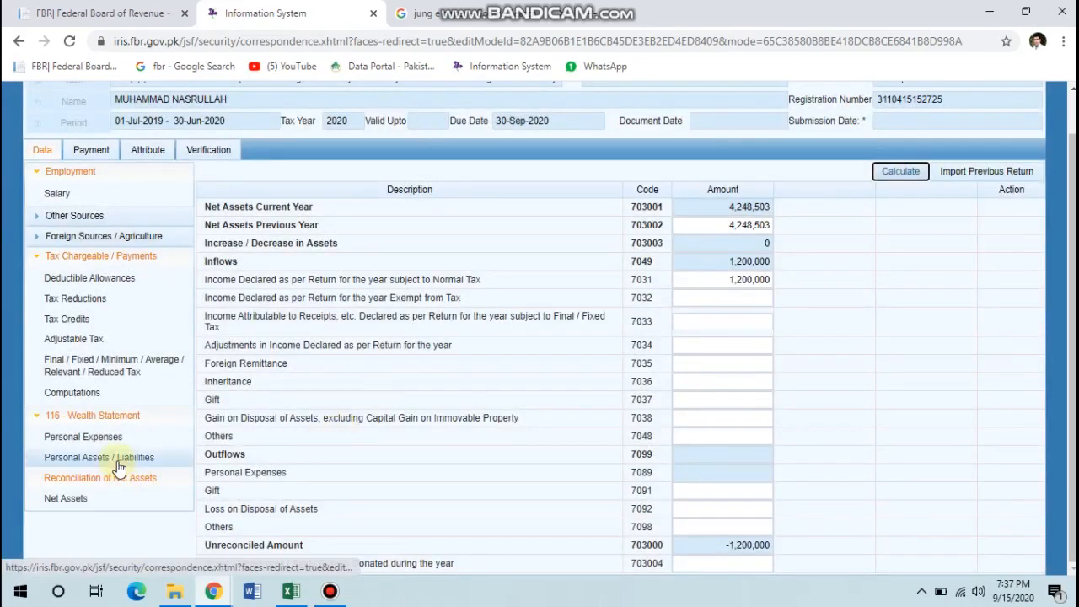
# - Copy the 60,000 exempt salary amount from the computations into the exempt income inflow of the net assets reconciliation and calculate
pyautogui.click(76, 393)
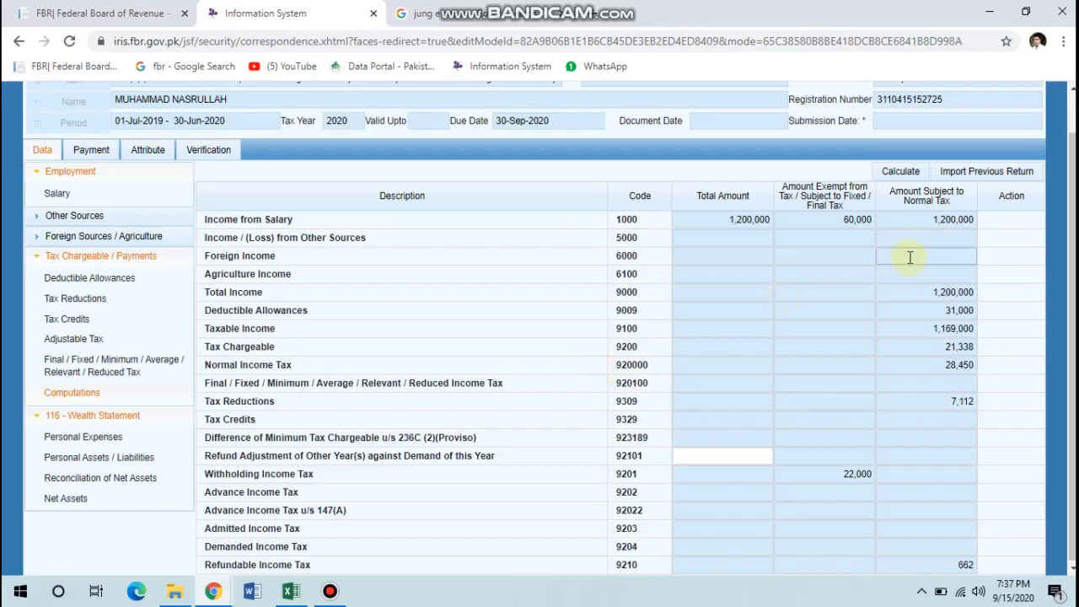
pyautogui.doubleClick(852, 220)
pyautogui.hotkey('ctrl', 'c')
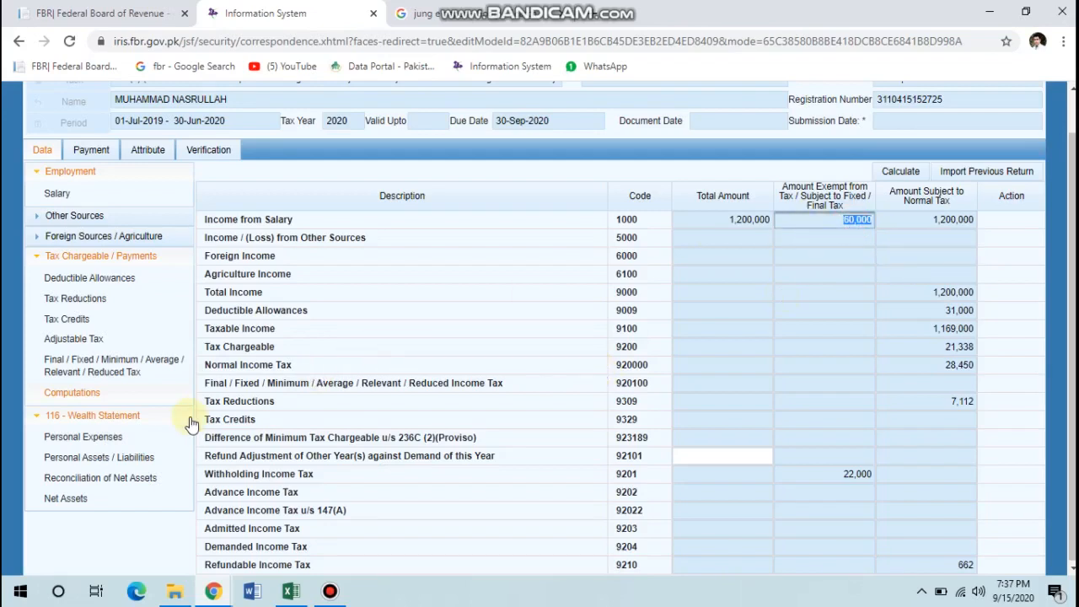
pyautogui.click(124, 478)
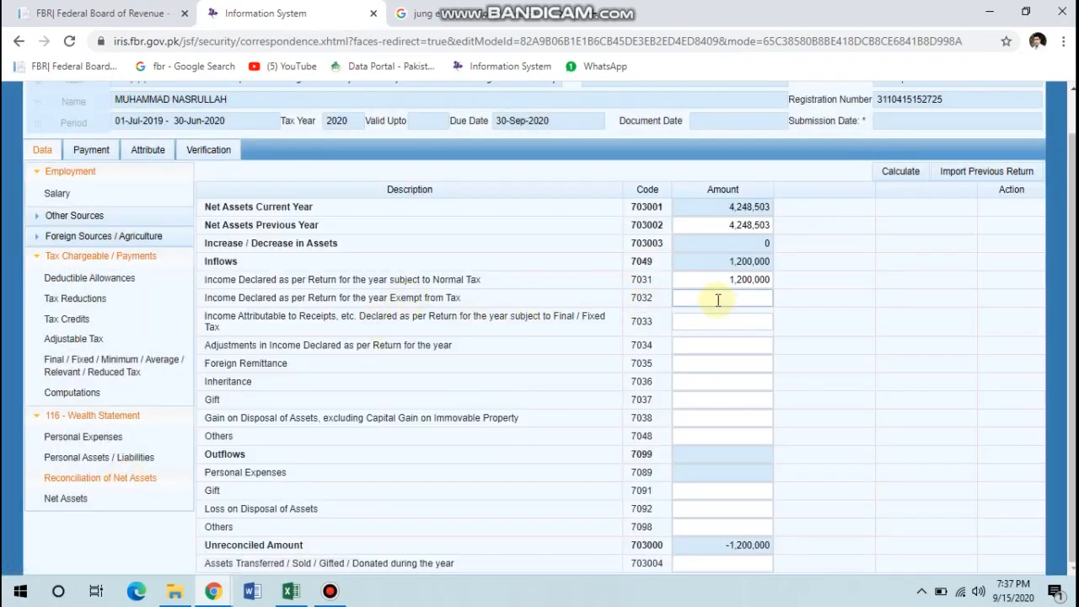
pyautogui.doubleClick(718, 300)
pyautogui.hotkey('ctrl', 'v')
pyautogui.click(899, 173)
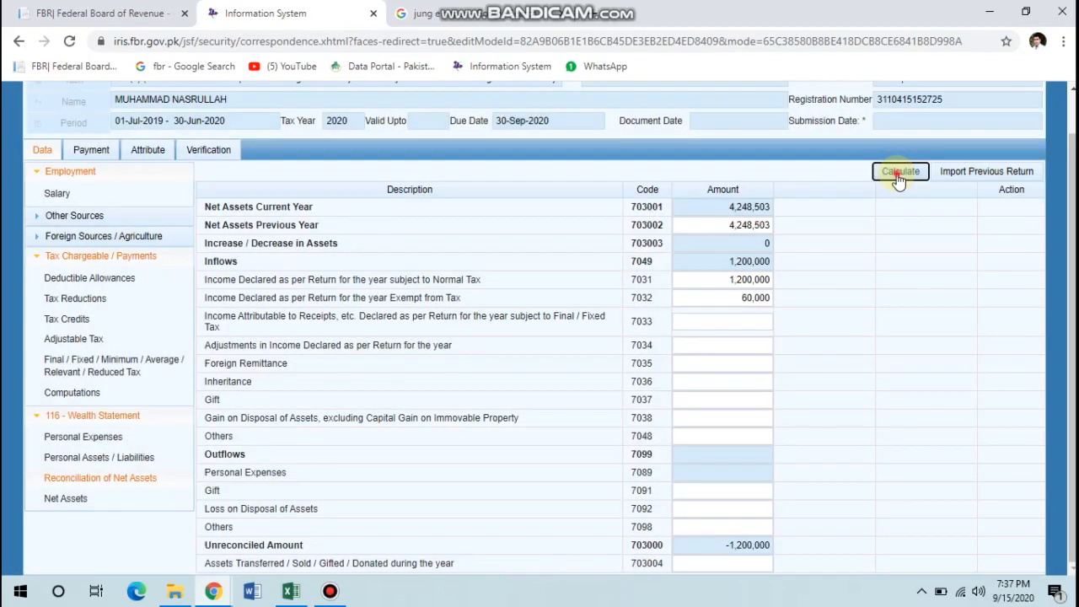
pyautogui.click(898, 173)
# - Enter 500,000 as Foreign Remittance in the reconciliation inflows and recalculate the net assets reconciliation
pyautogui.click(743, 279)
pyautogui.click(745, 357)
pyautogui.click(732, 360)
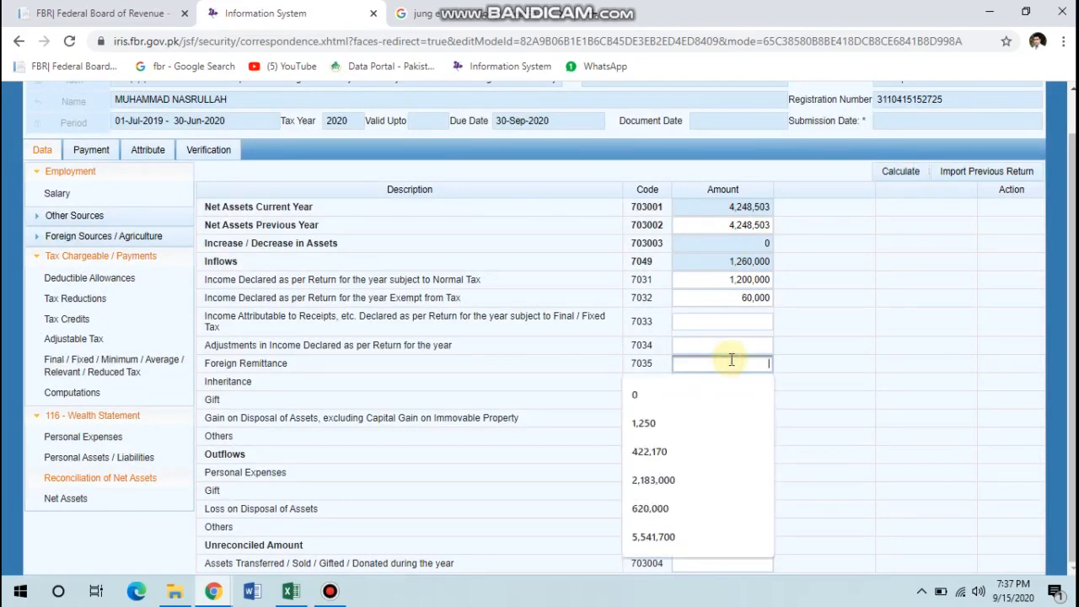
pyautogui.write('500000')
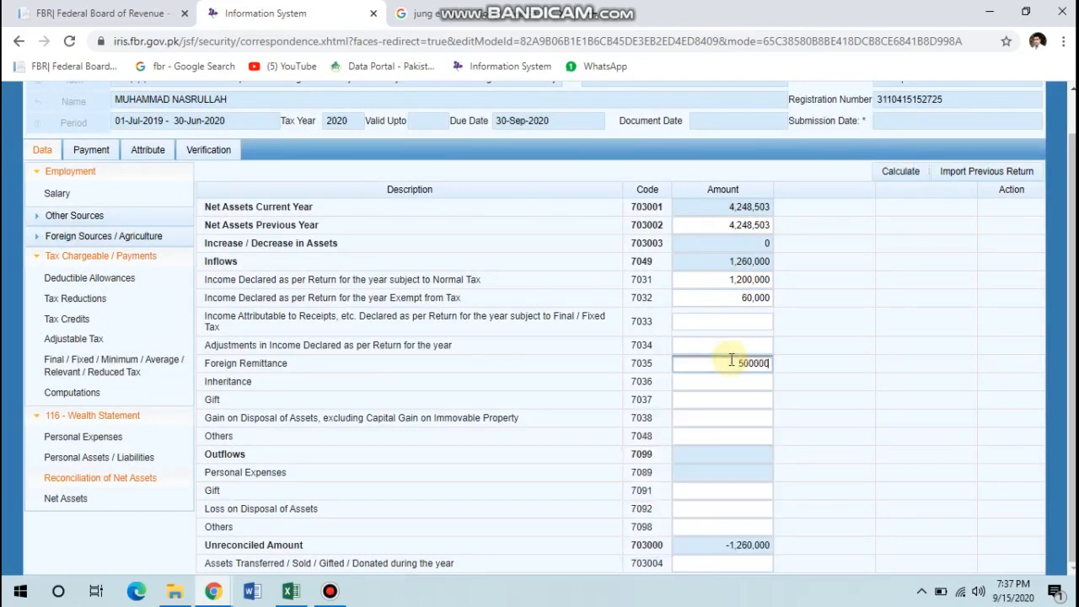
pyautogui.click(899, 172)
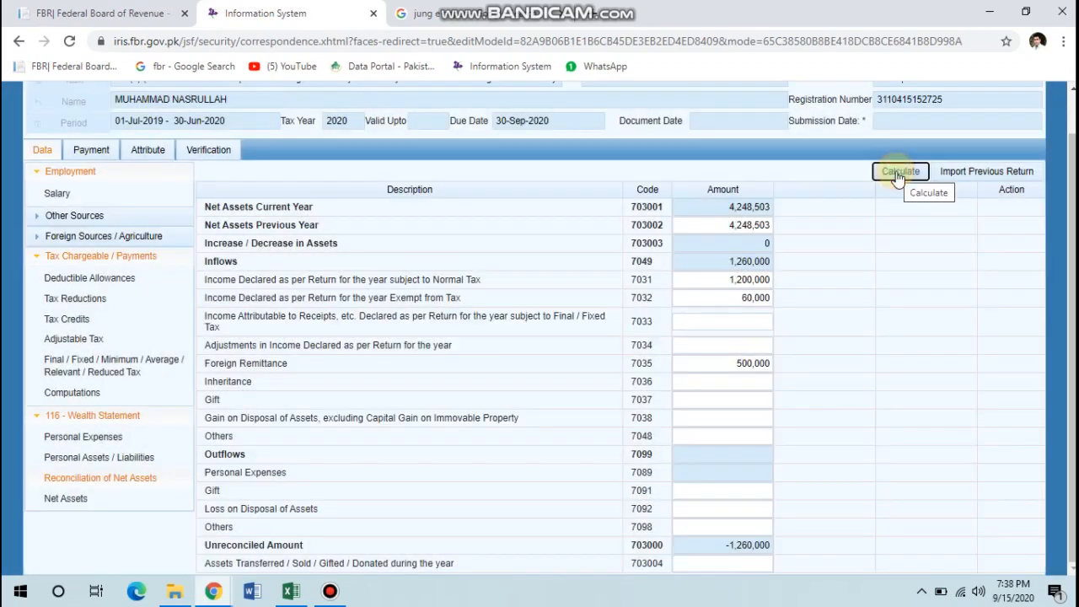
pyautogui.click(897, 173)
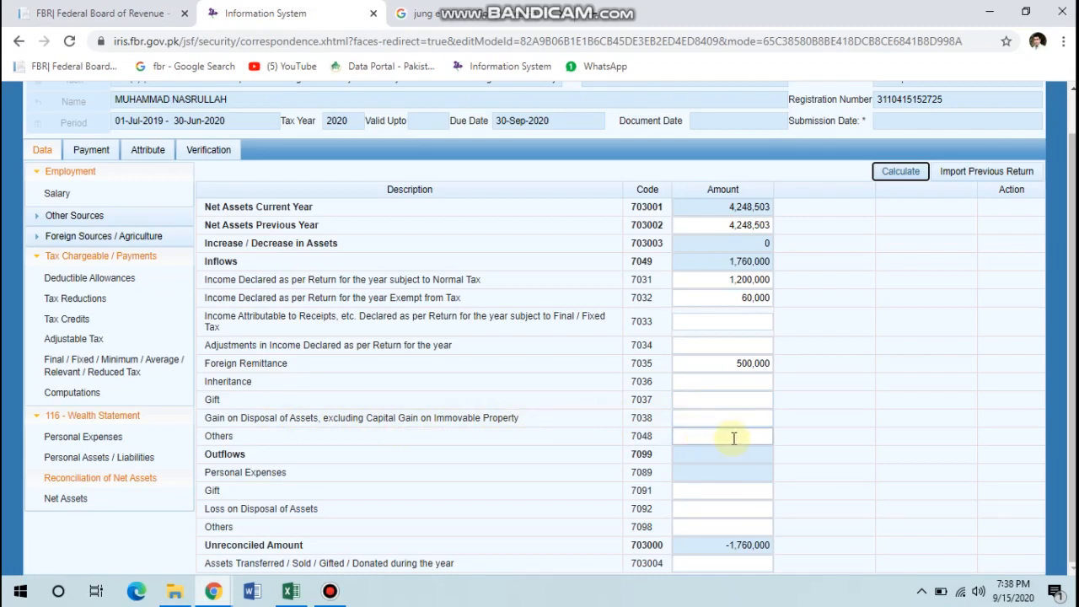
# - Add an agricultural property to the personal assets, using the suggested Chak property address and 5 acre as its contents
pyautogui.click(69, 467)
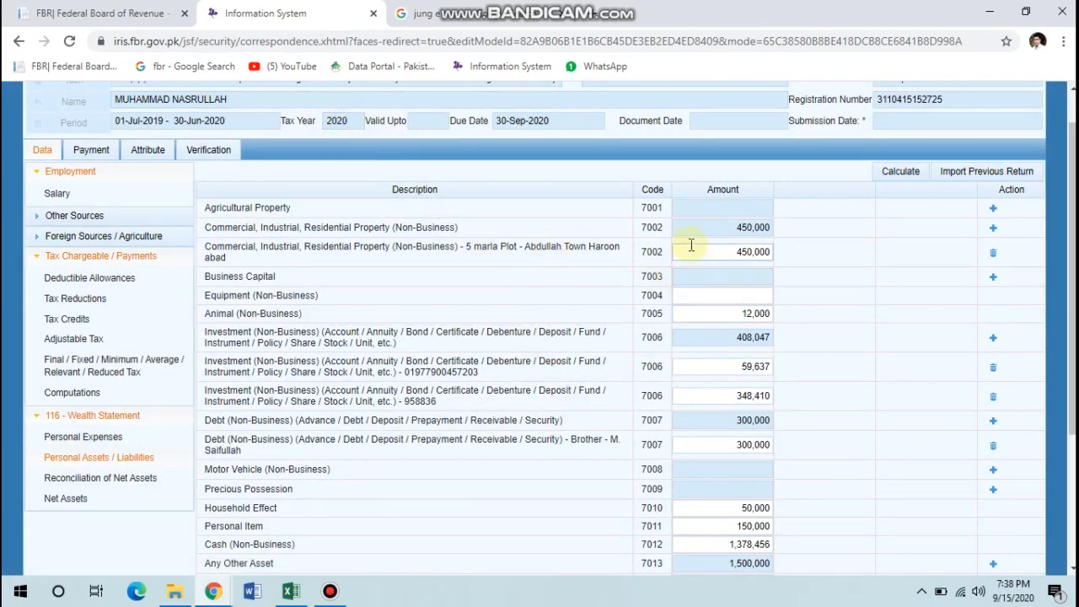
pyautogui.click(992, 210)
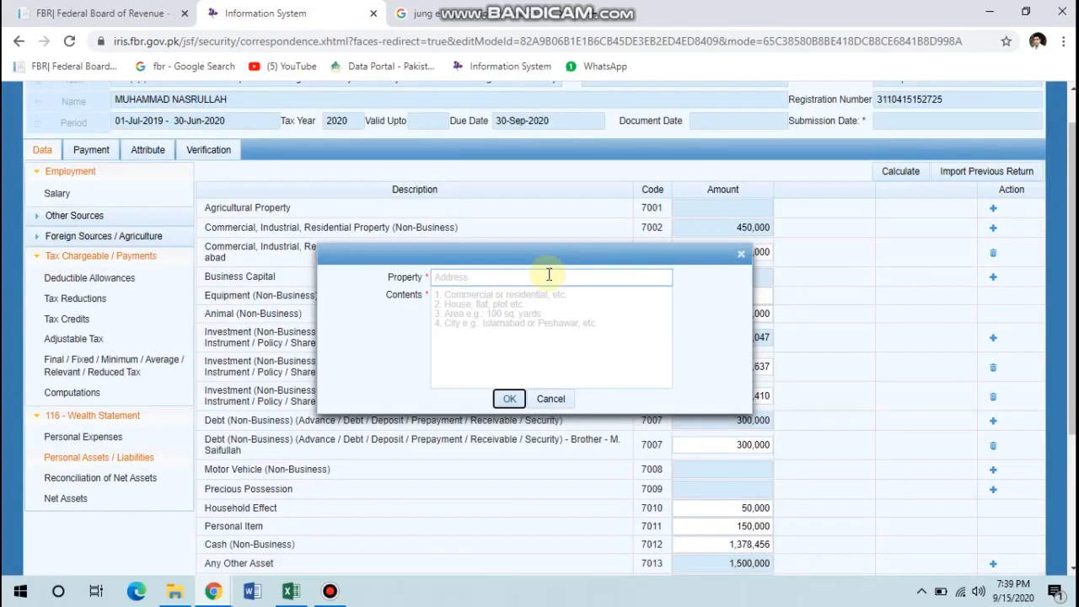
pyautogui.click(549, 274)
pyautogui.write('ch')
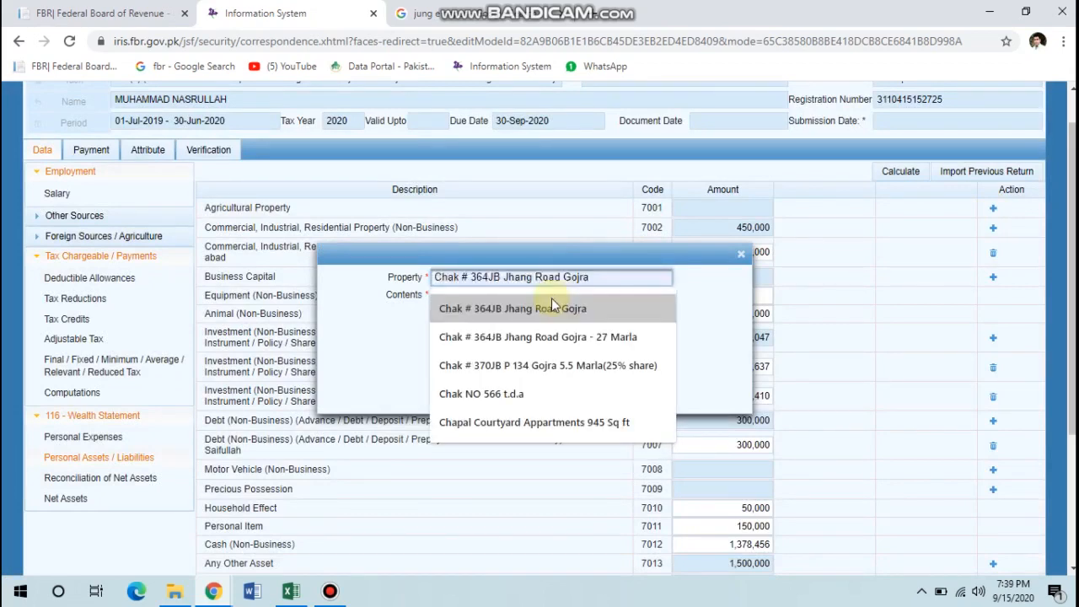
pyautogui.click(550, 306)
pyautogui.click(553, 298)
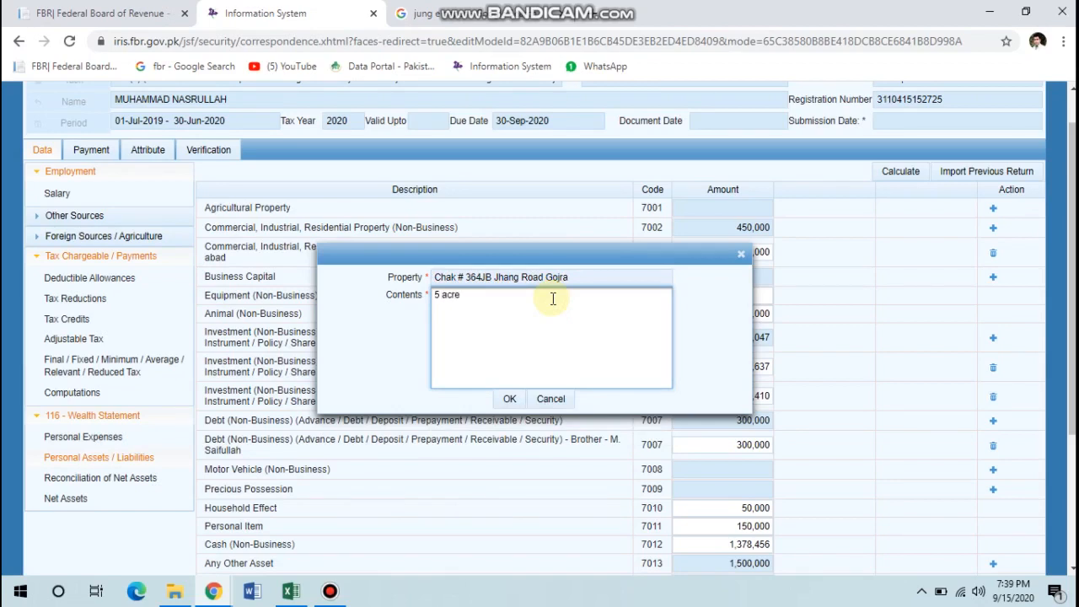
pyautogui.click(509, 400)
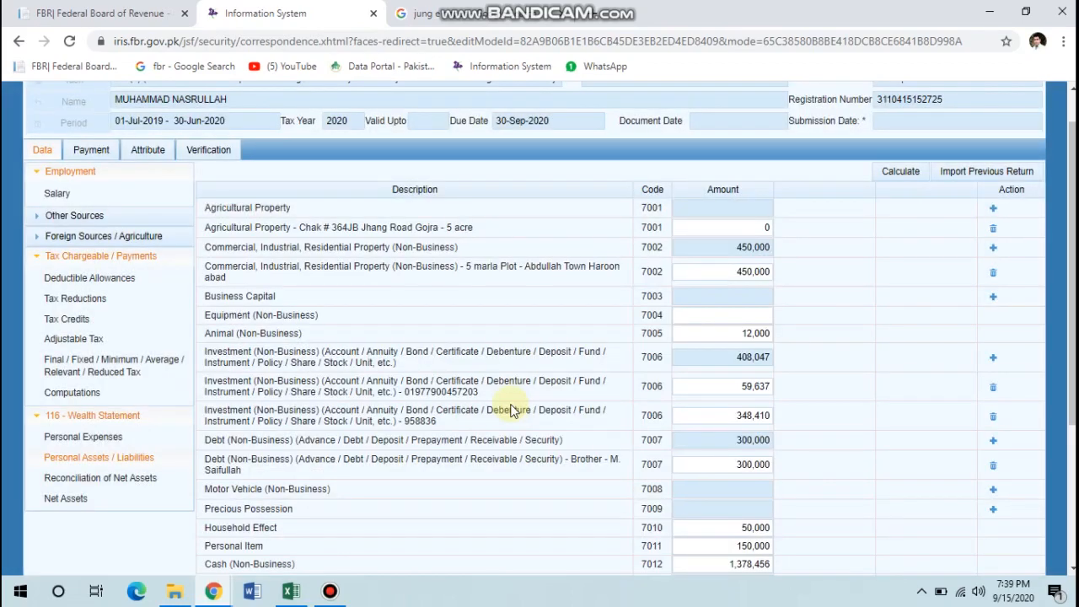
# - Set the new agricultural property's amount to 5,000,000 and recalculate the personal assets
pyautogui.click(716, 225)
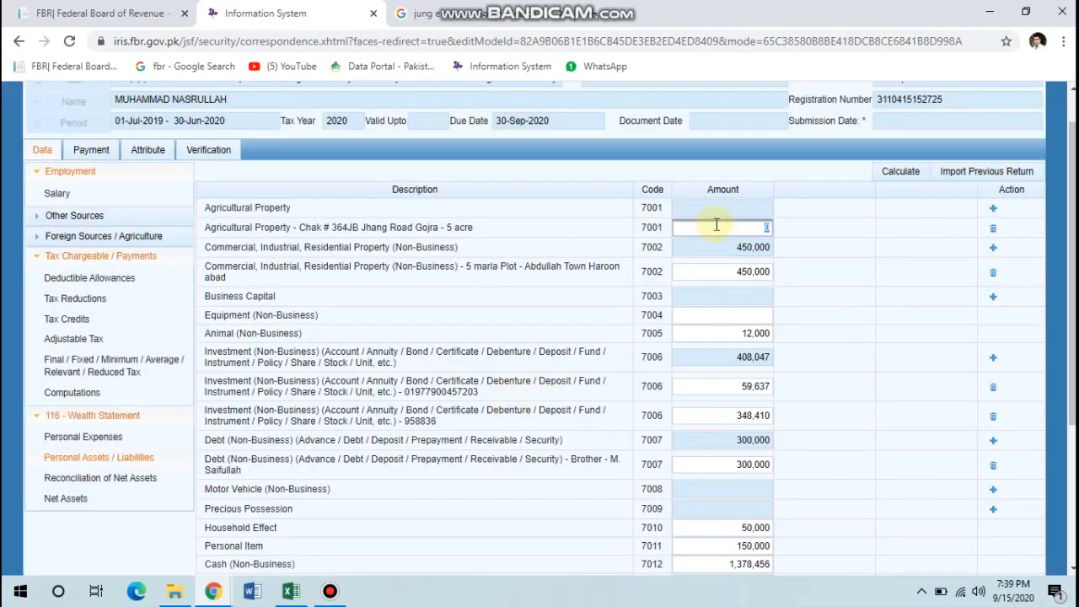
pyautogui.write('5000000')
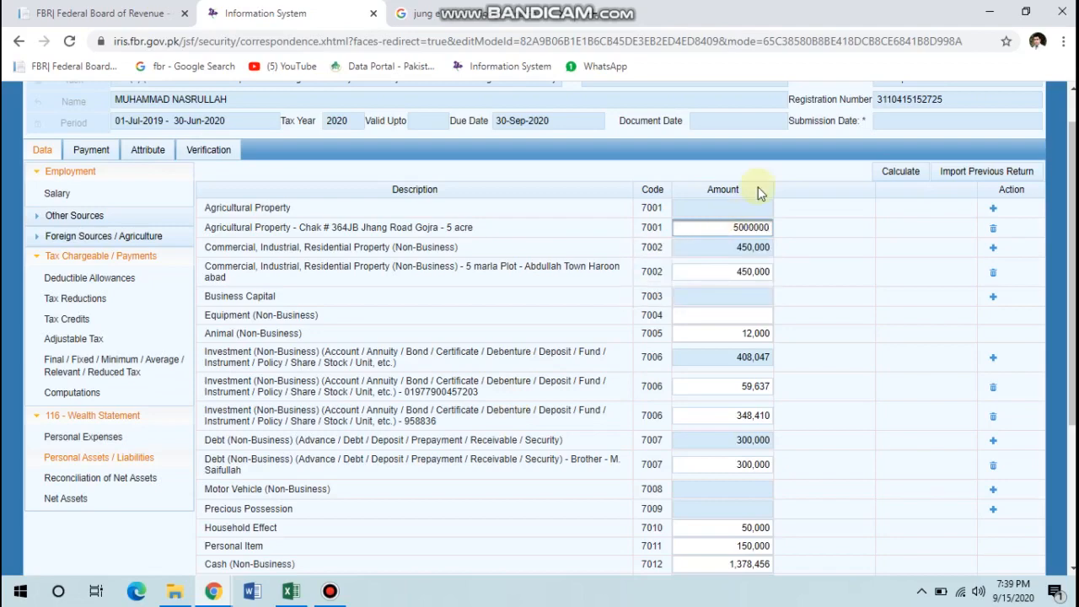
pyautogui.click(899, 171)
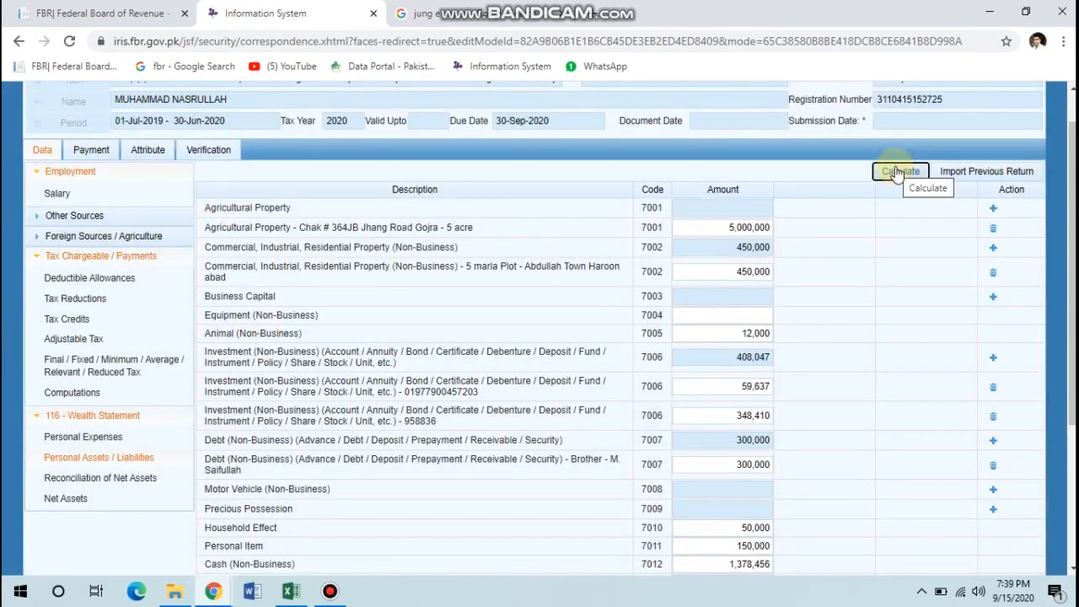
pyautogui.click(898, 172)
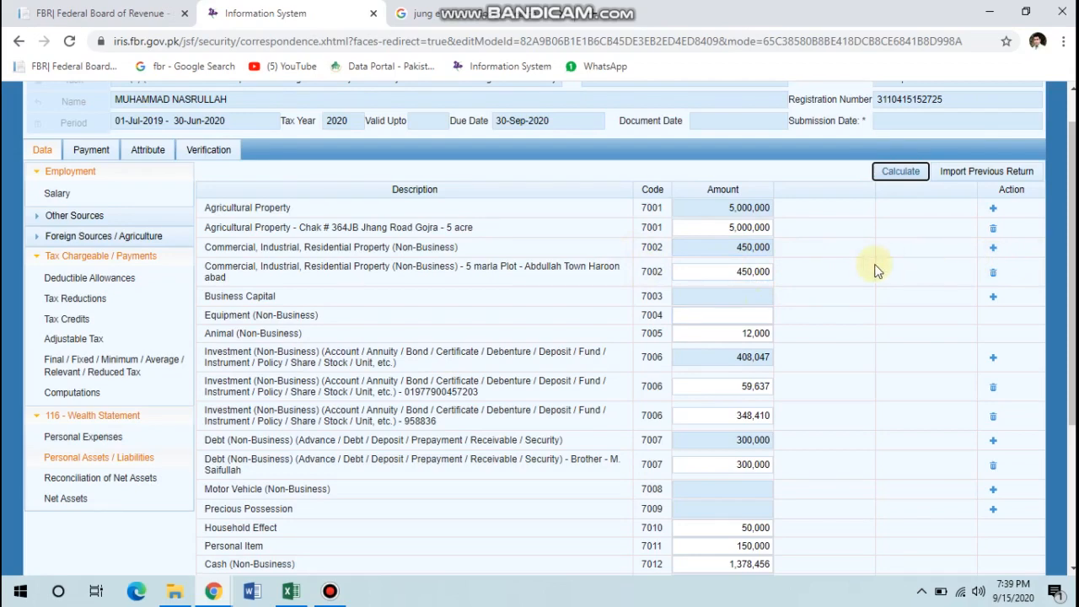
# - Add a non-business credit entry under liabilities with Loan from department as the creditor and a dot as the contents
pyautogui.scroll(-2, 877, 270)
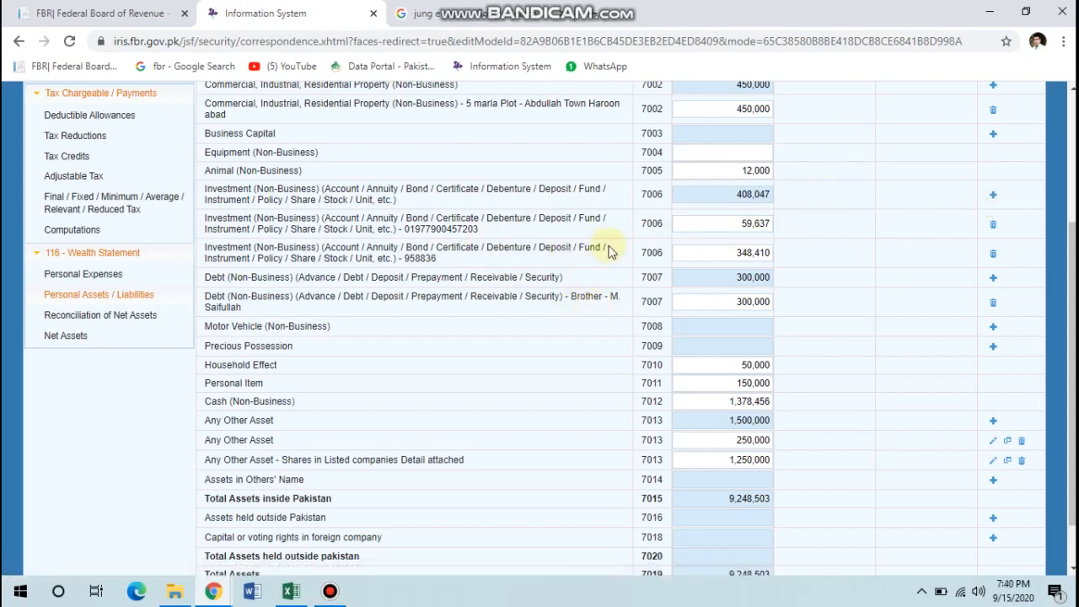
pyautogui.scroll(-1, 572, 236)
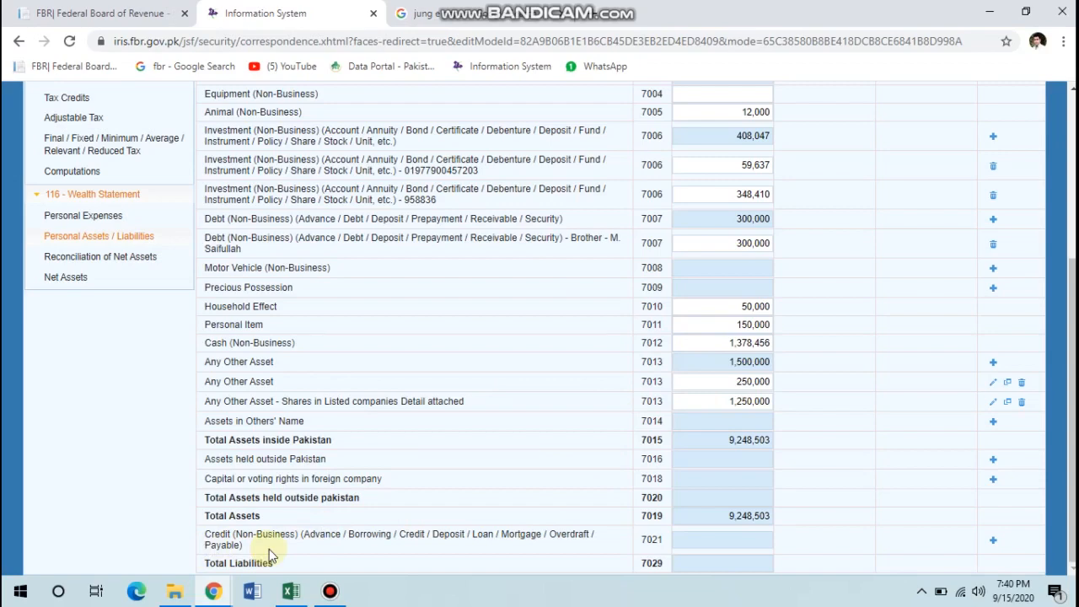
pyautogui.click(993, 539)
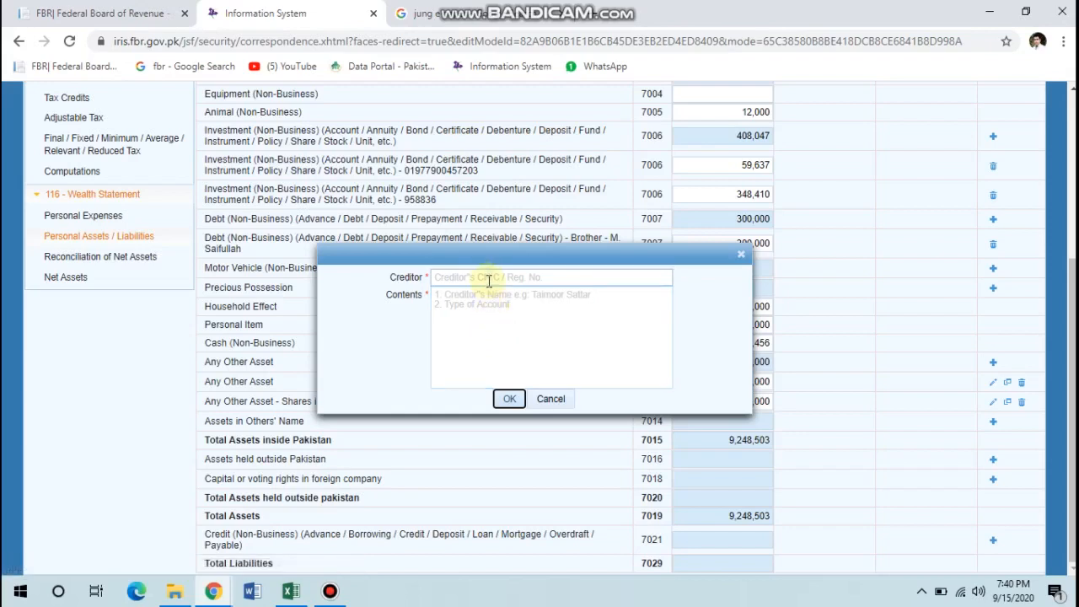
pyautogui.click(487, 276)
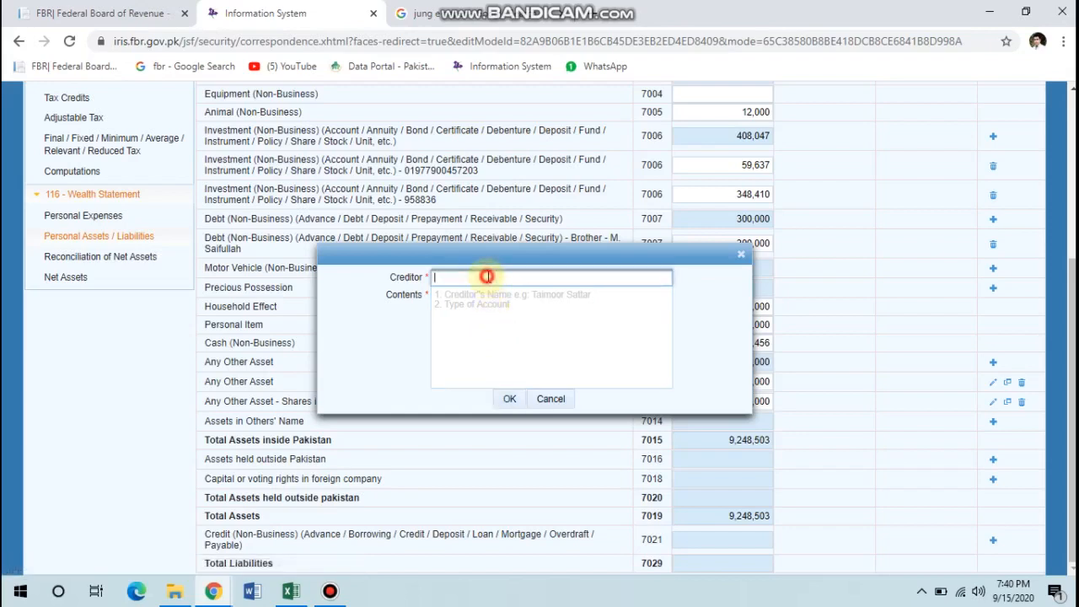
pyautogui.click(488, 276)
pyautogui.write('Loan from department')
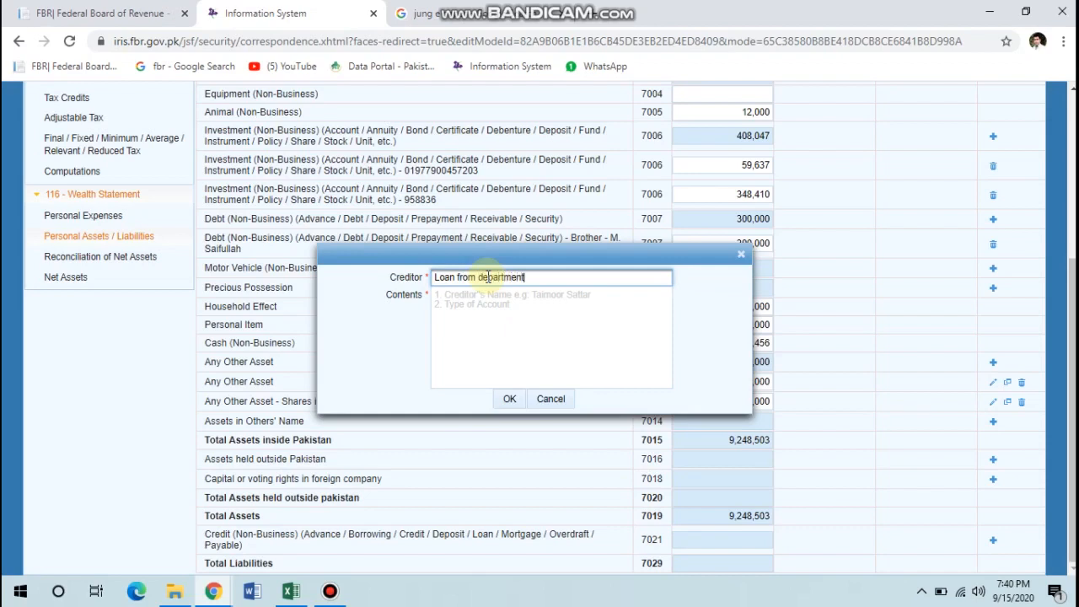
pyautogui.press('Tab')
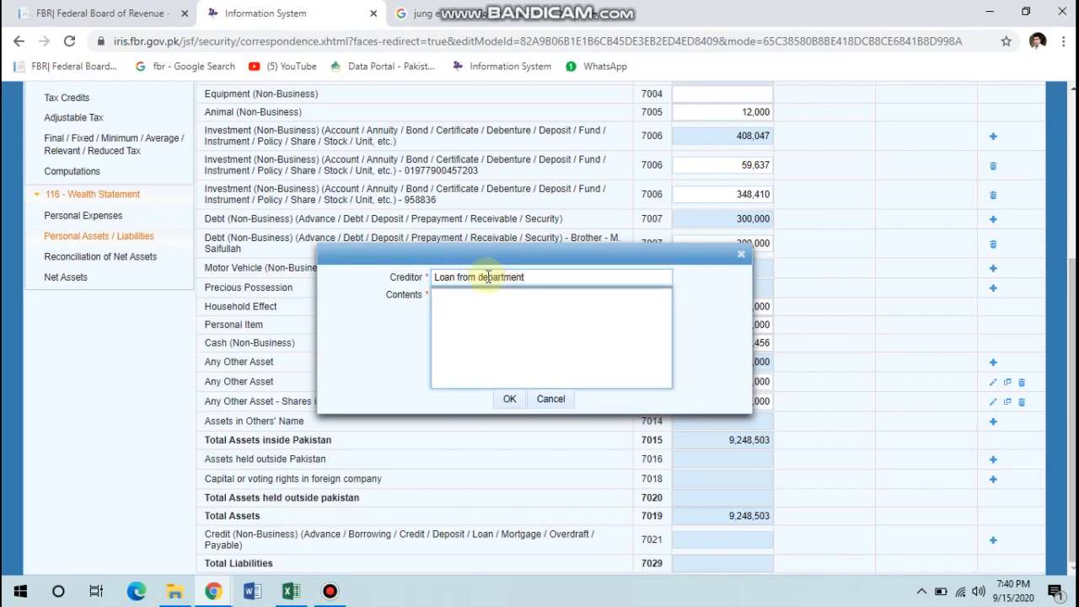
pyautogui.click(509, 399)
# - Set the department loan's amount to 390,000, recalculate, and check the updated credit total
pyautogui.scroll(-1, 655, 525)
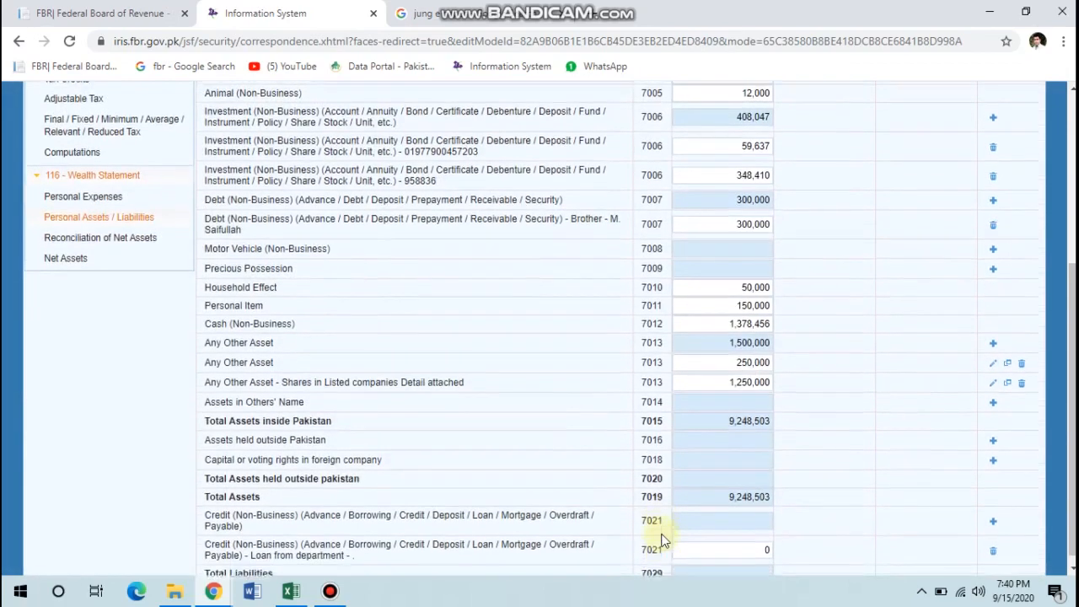
pyautogui.click(691, 538)
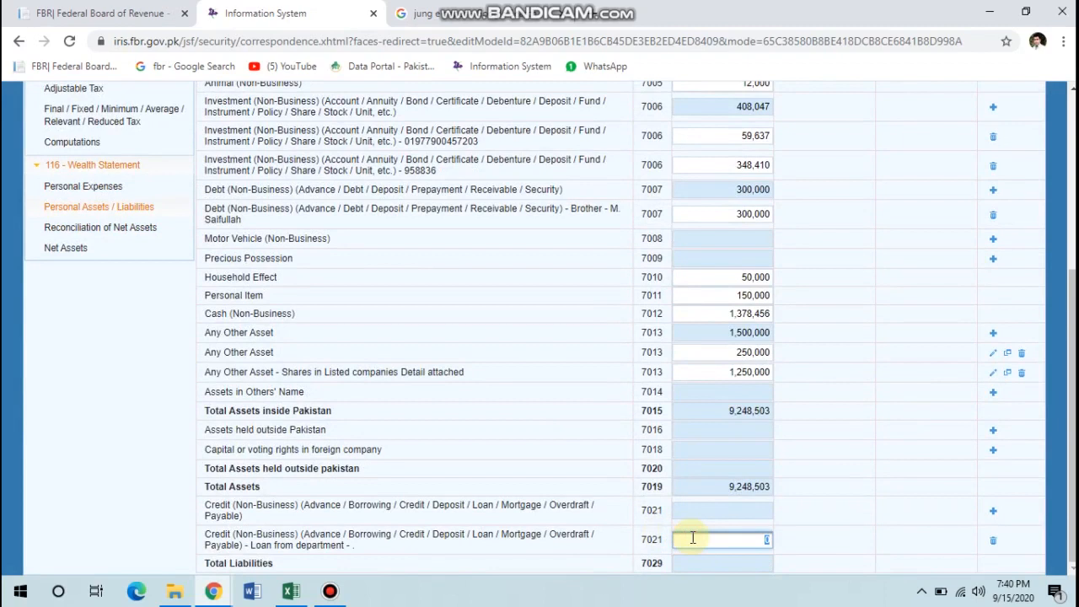
pyautogui.write('390000')
pyautogui.scroll(4, 875, 410)
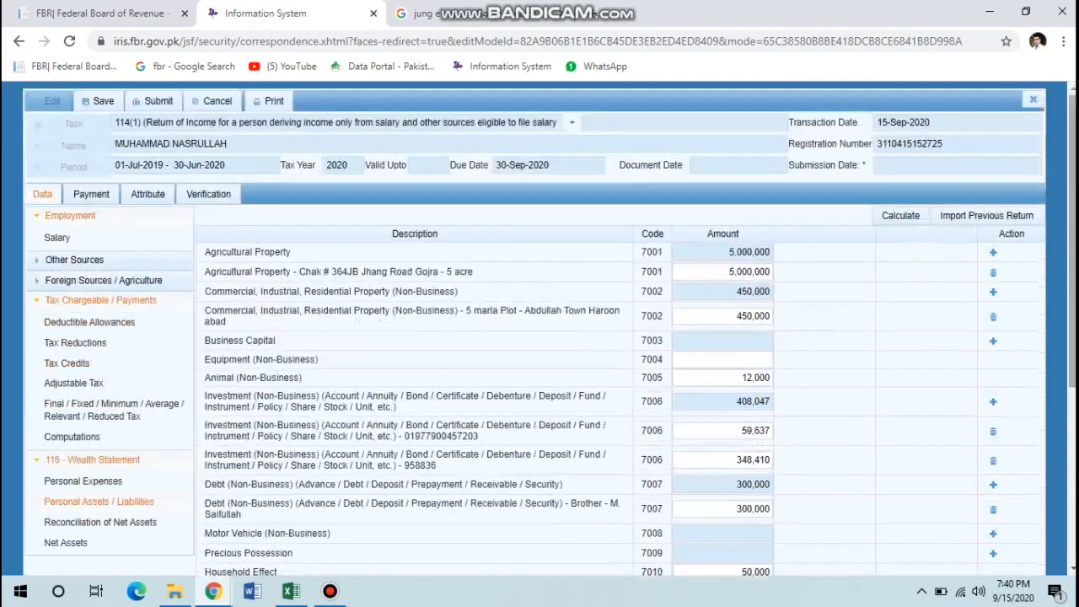
pyautogui.click(899, 216)
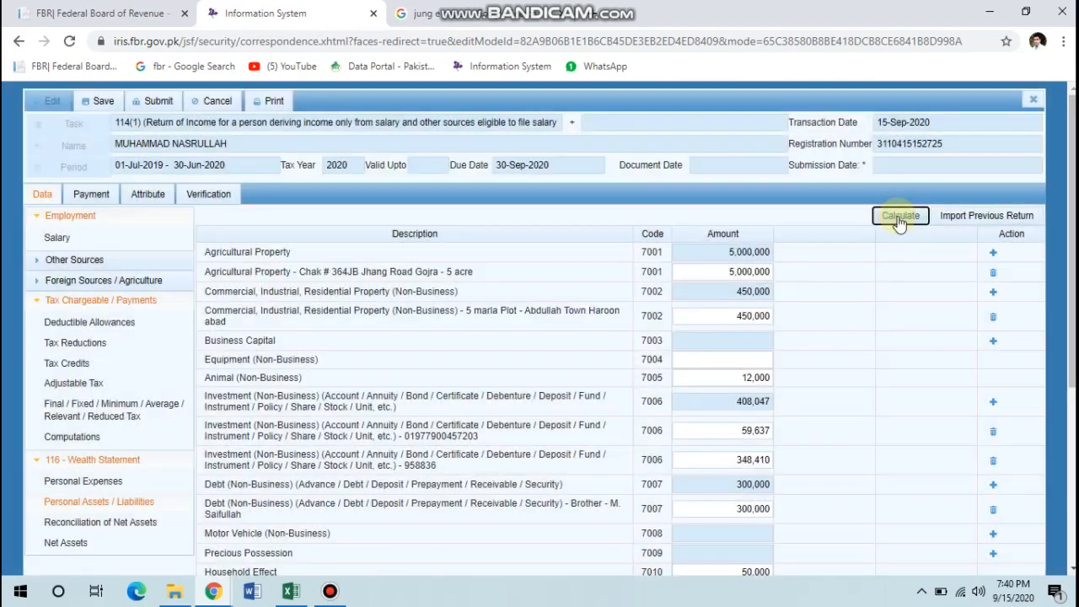
pyautogui.click(900, 217)
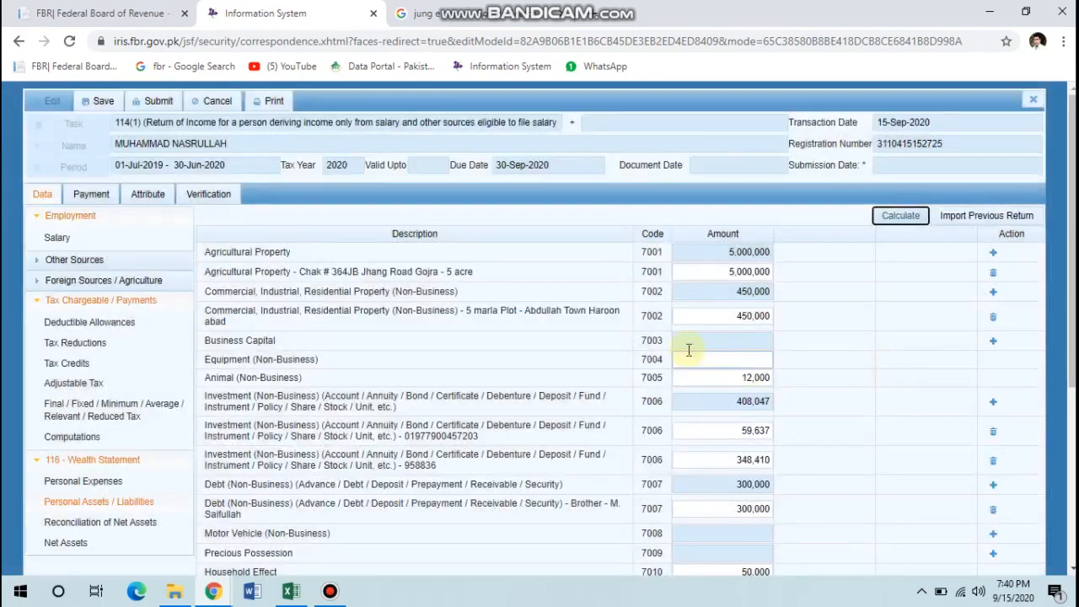
pyautogui.scroll(-4, 636, 403)
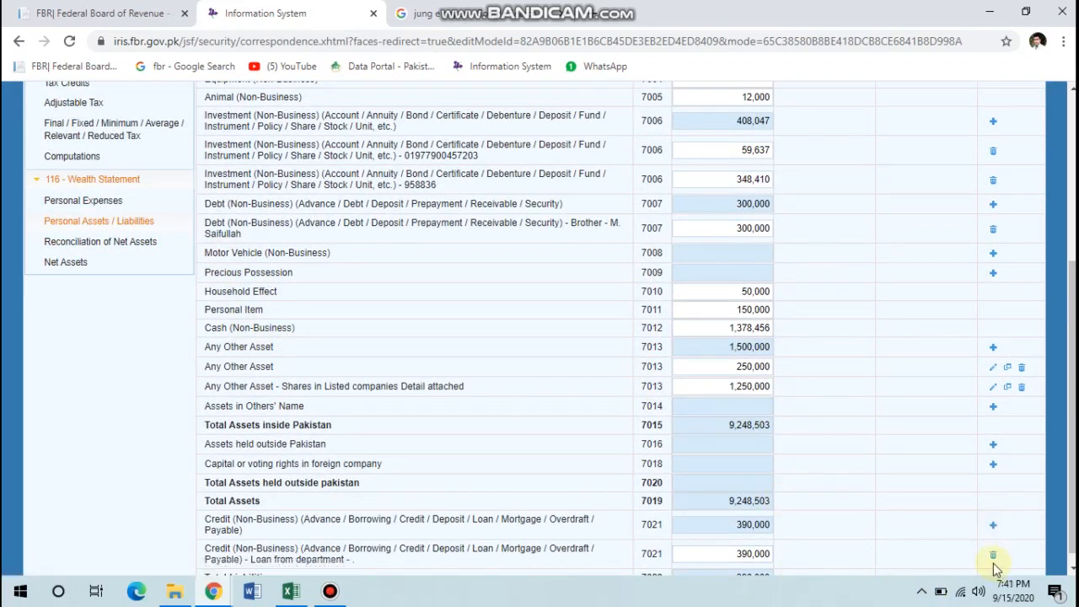
# - Check the unreconciled amount and the previous year's net assets in the reconciliation of net assets
pyautogui.click(74, 244)
pyautogui.click(723, 435)
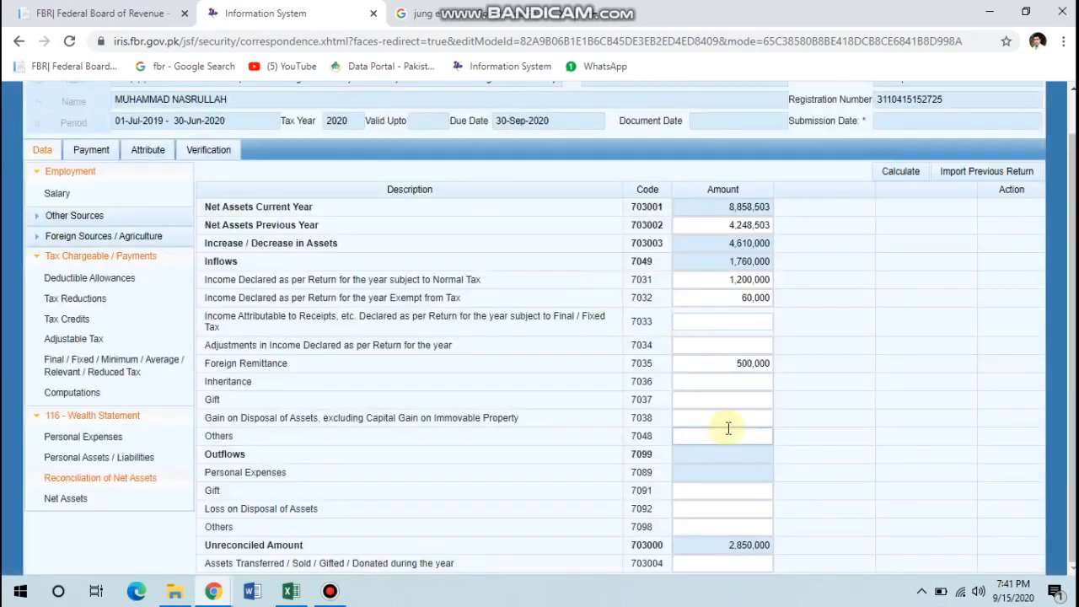
pyautogui.doubleClick(742, 545)
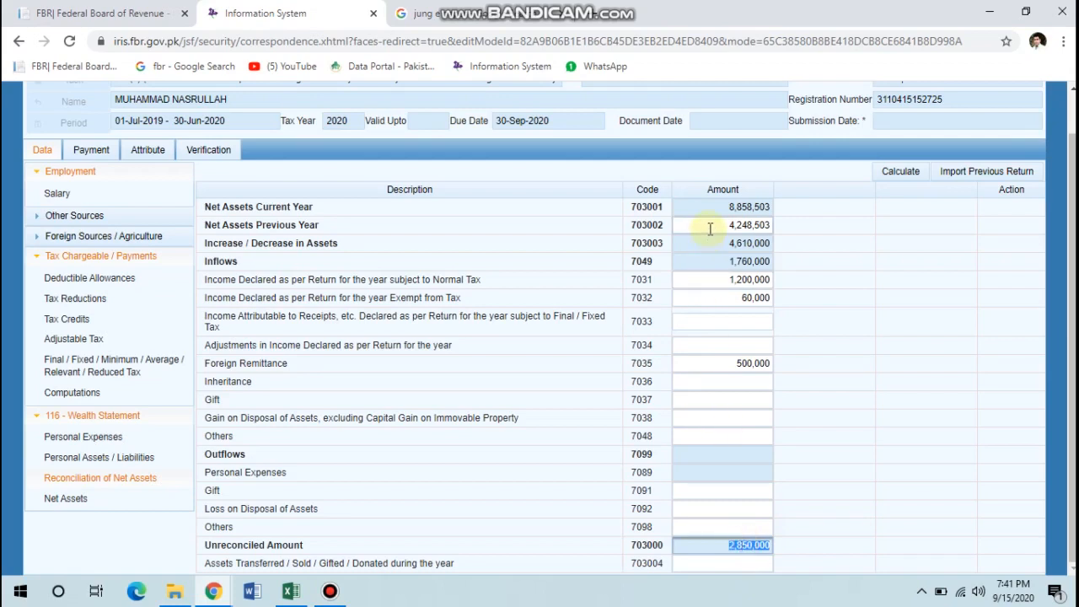
pyautogui.doubleClick(710, 228)
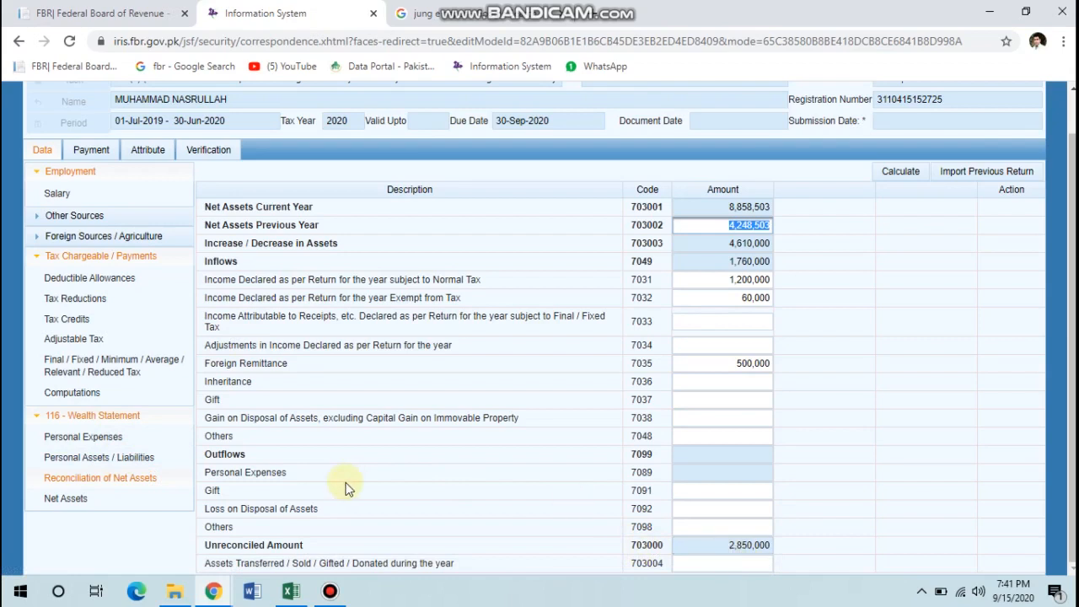
# - Delete the Shares in Listed companies entry under Any Other Asset from the personal assets
pyautogui.click(134, 459)
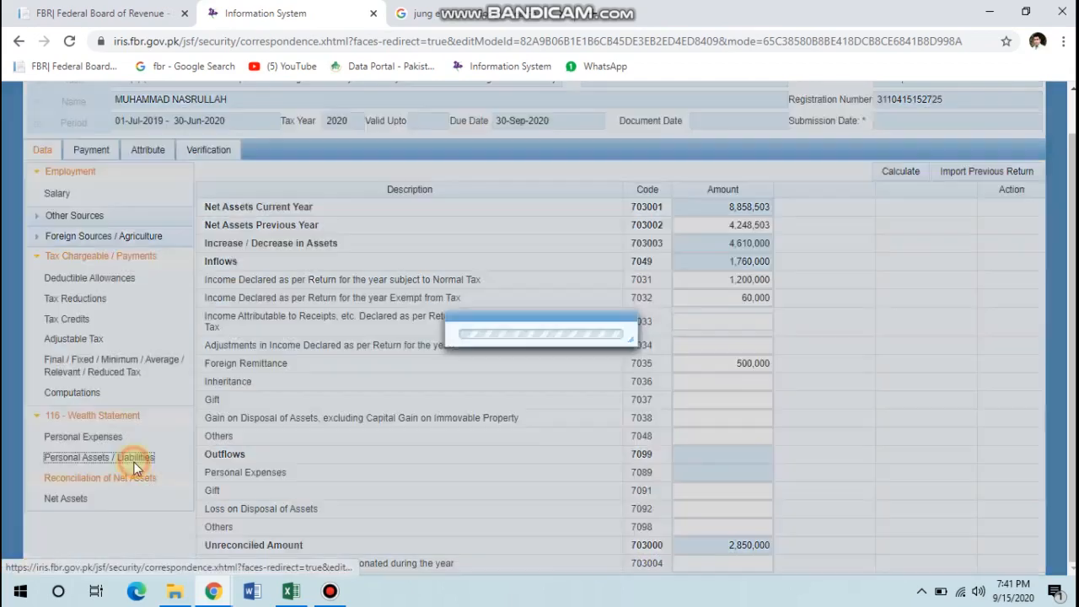
pyautogui.scroll(-3, 786, 426)
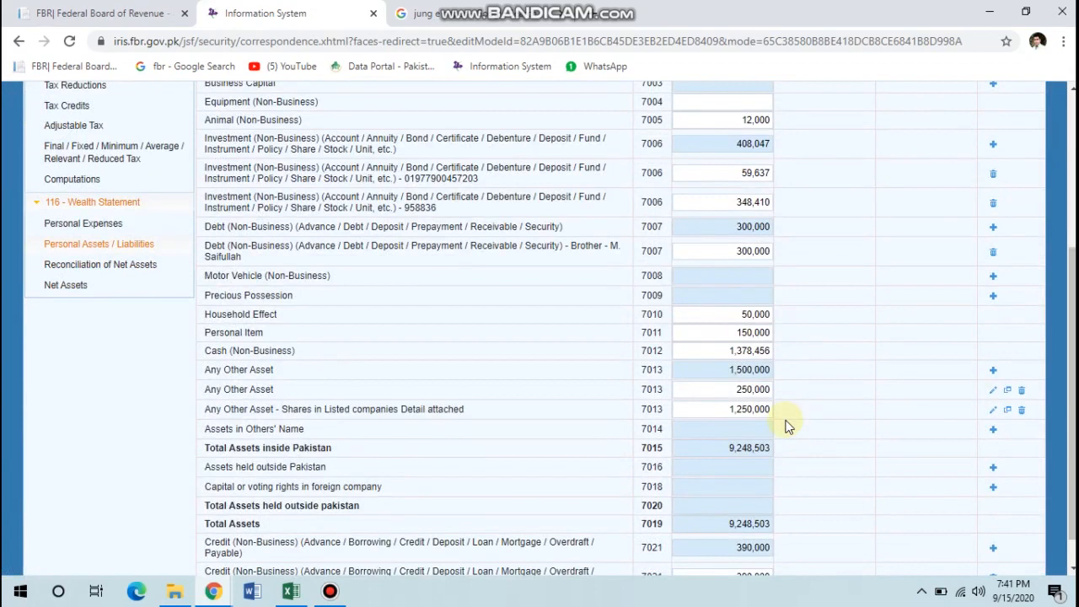
pyautogui.click(1023, 413)
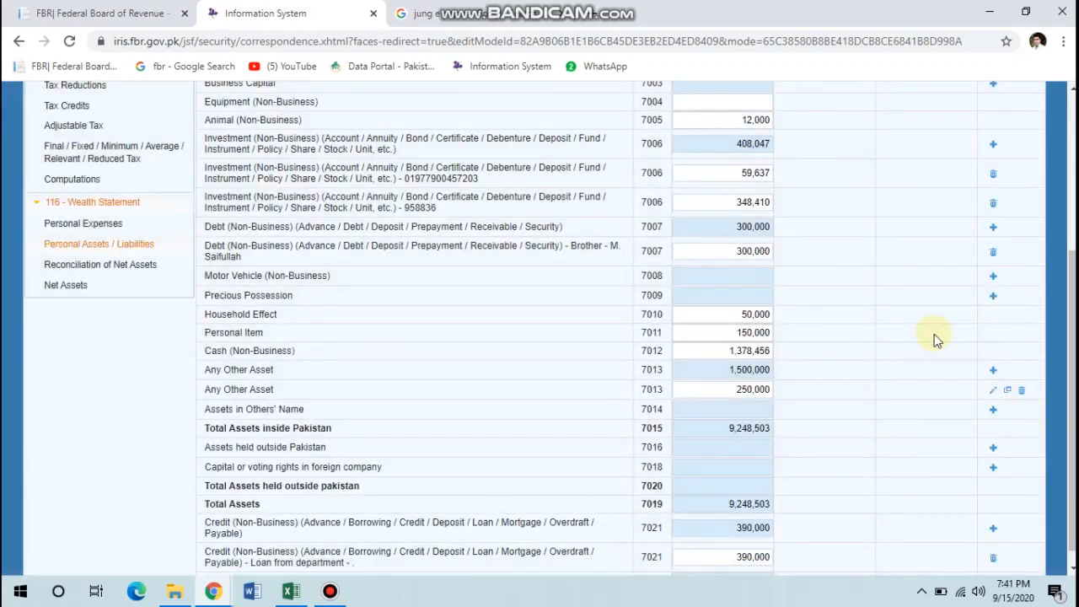
# - Clear the non-business cash amount and recalculate the personal assets and liabilities
pyautogui.doubleClick(739, 350)
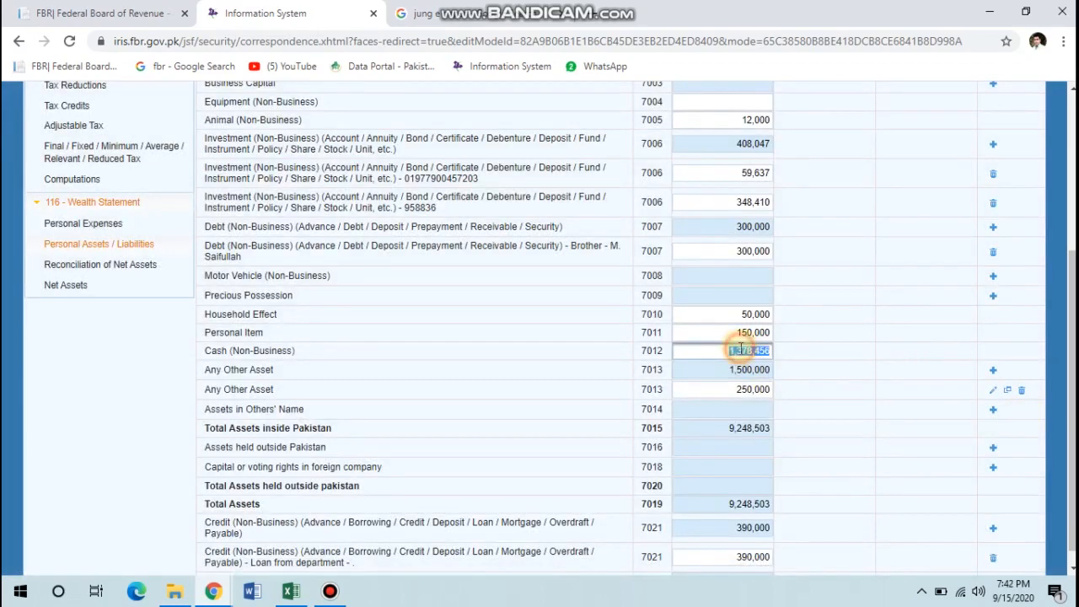
pyautogui.press('BackSpace')
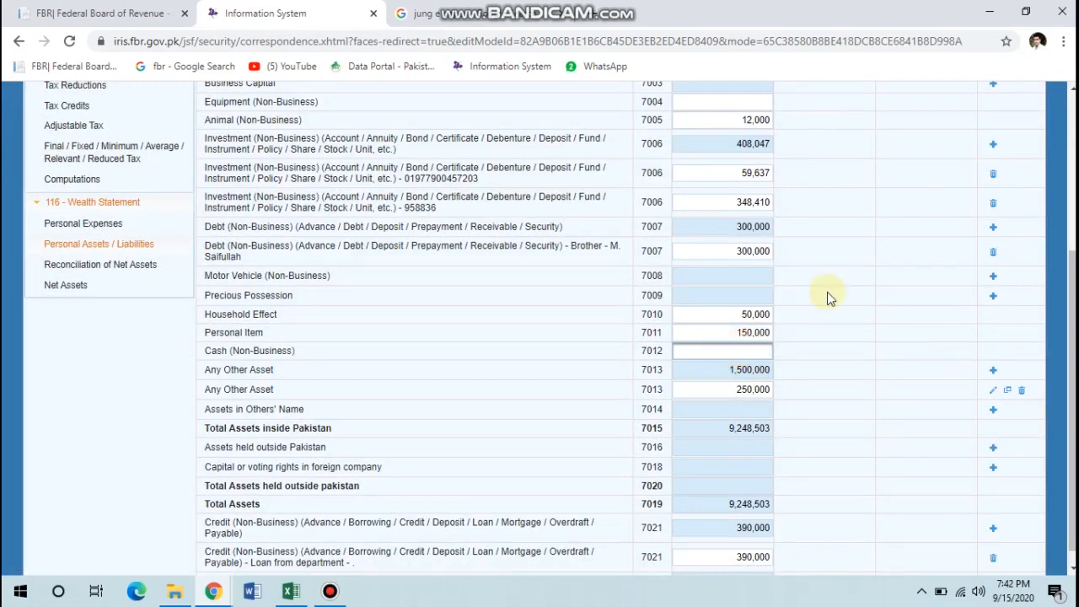
pyautogui.scroll(3, 844, 253)
pyautogui.click(901, 216)
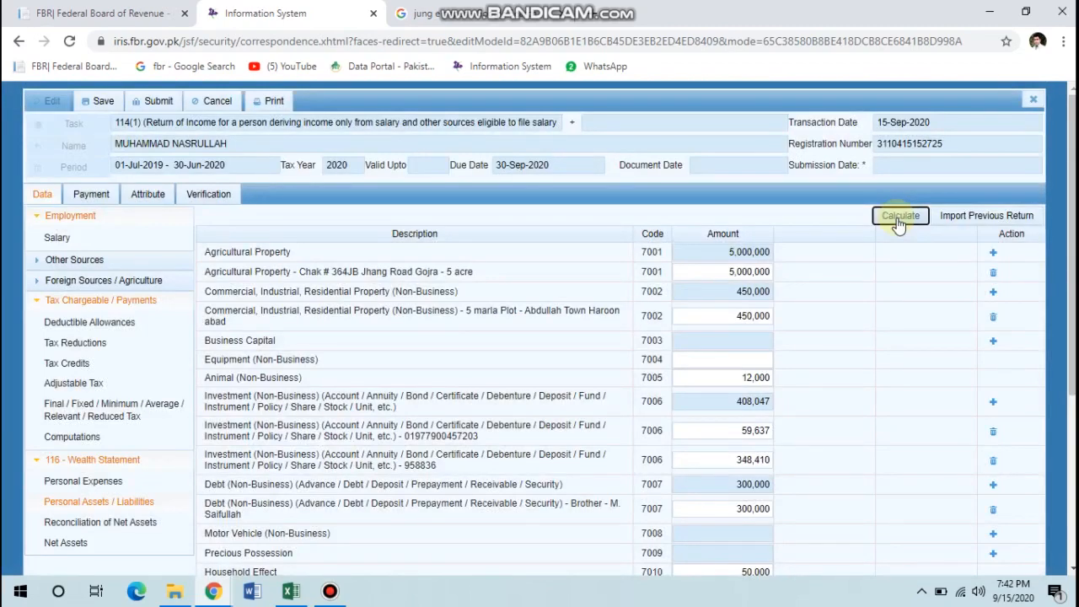
pyautogui.click(900, 216)
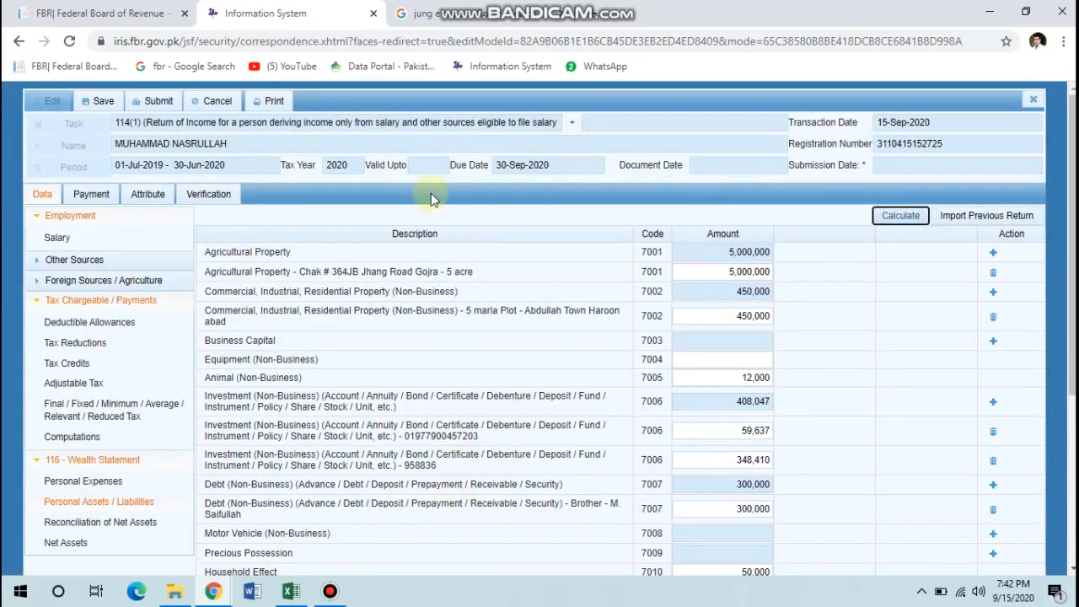
# - Set the Foreign Remittance inflow to 1,200,000 in the reconciliation of net assets and recalculate
pyautogui.click(84, 547)
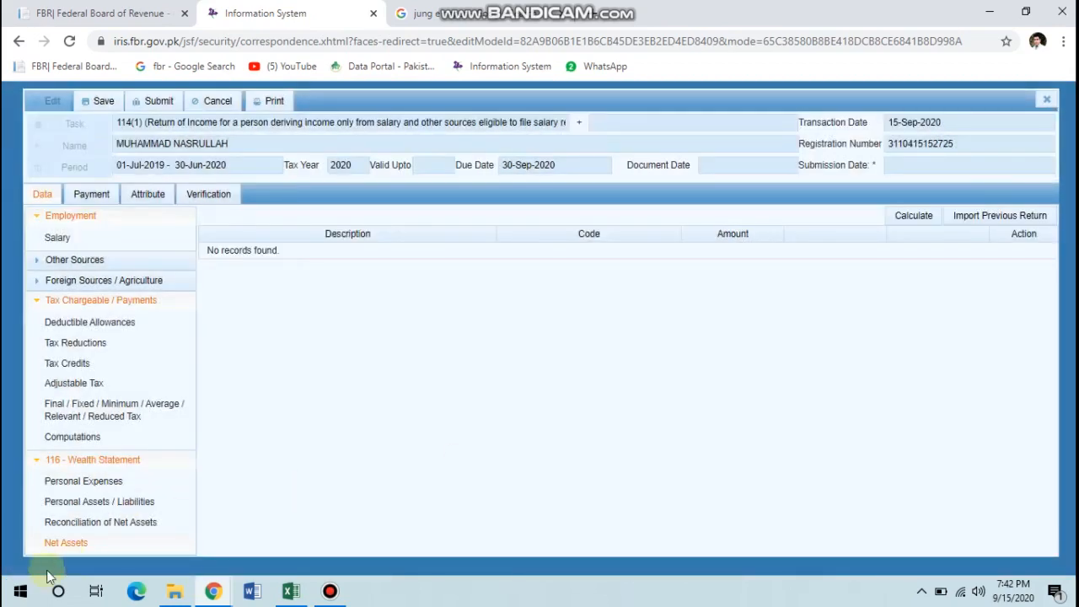
pyautogui.click(74, 523)
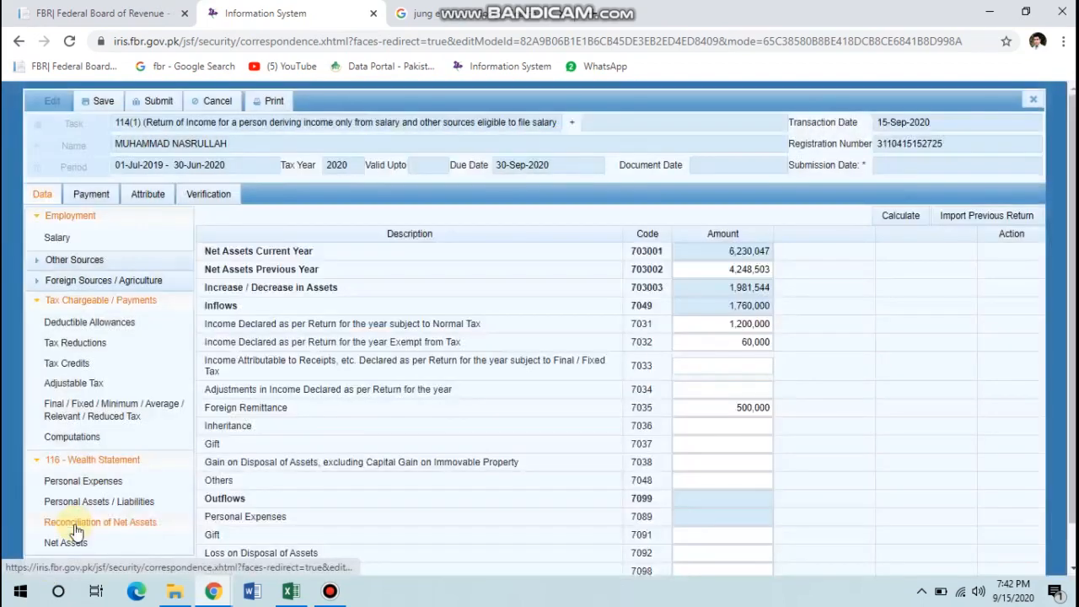
pyautogui.scroll(-1, 498, 459)
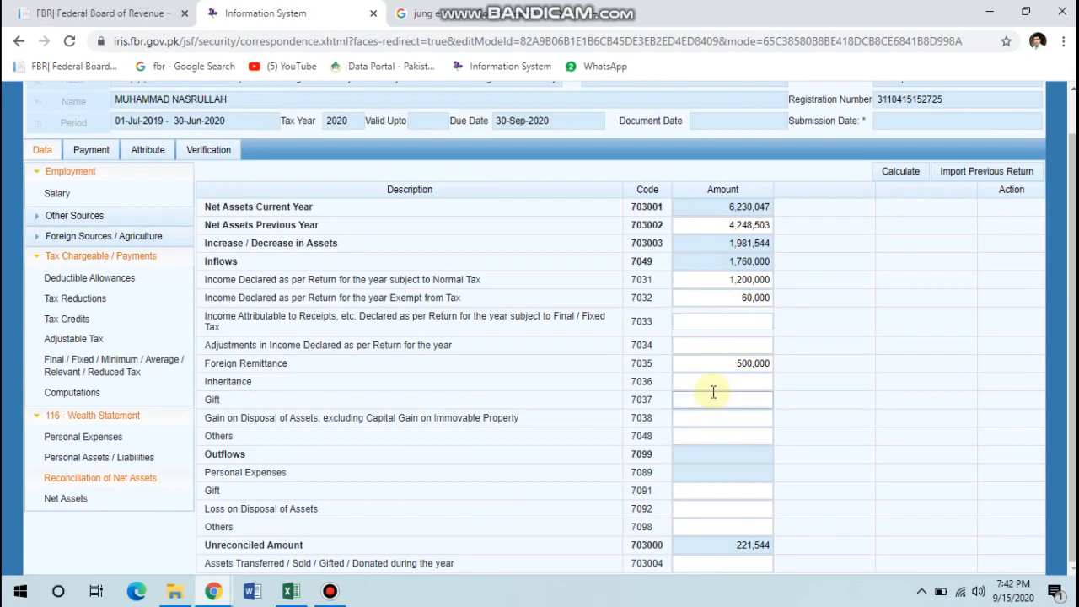
pyautogui.click(723, 362)
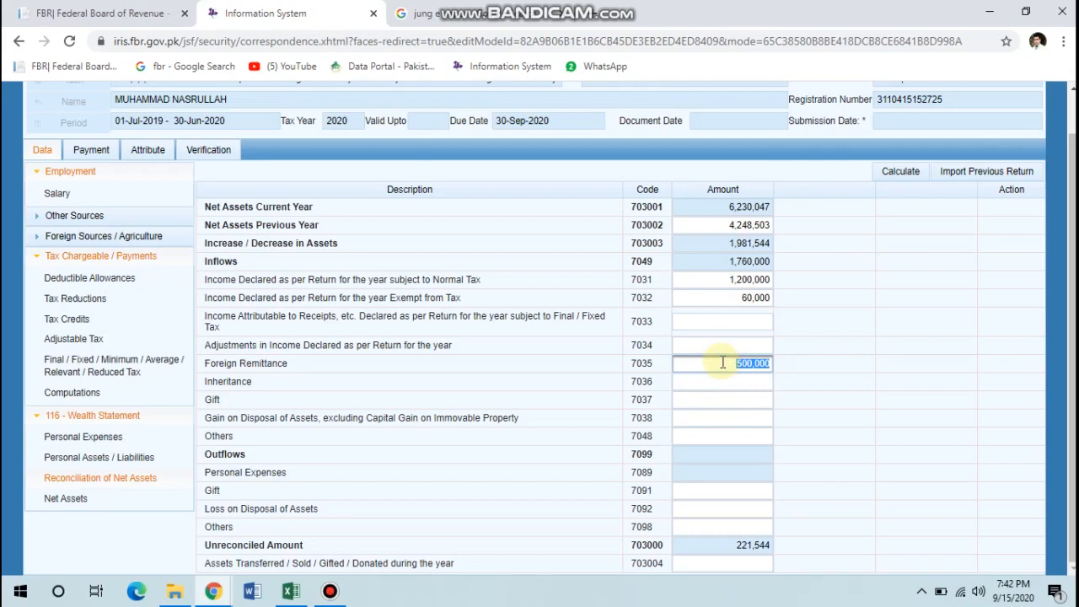
pyautogui.write('1200000')
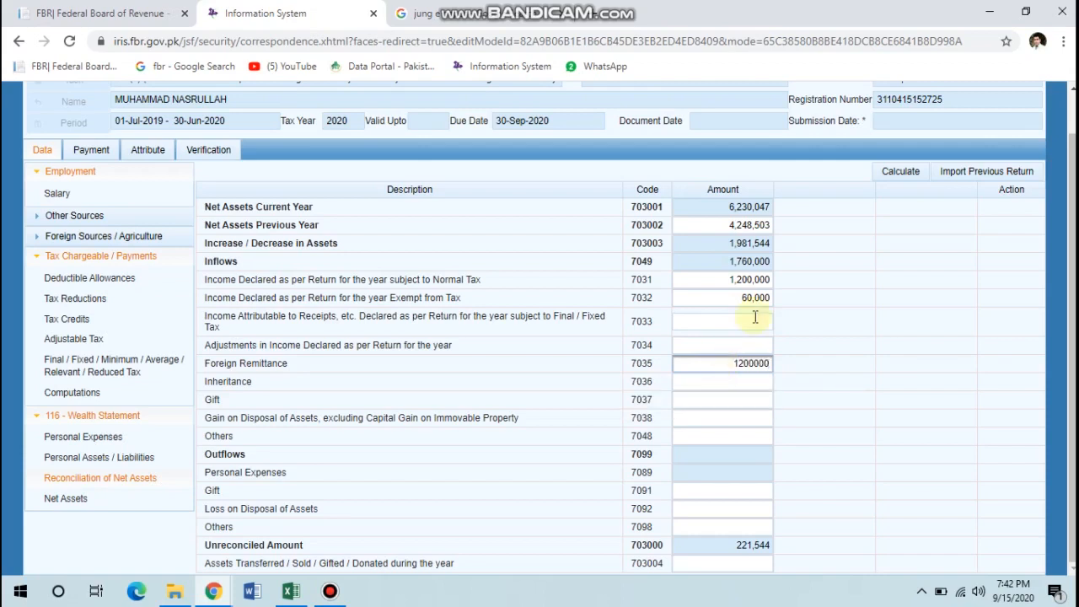
pyautogui.click(896, 169)
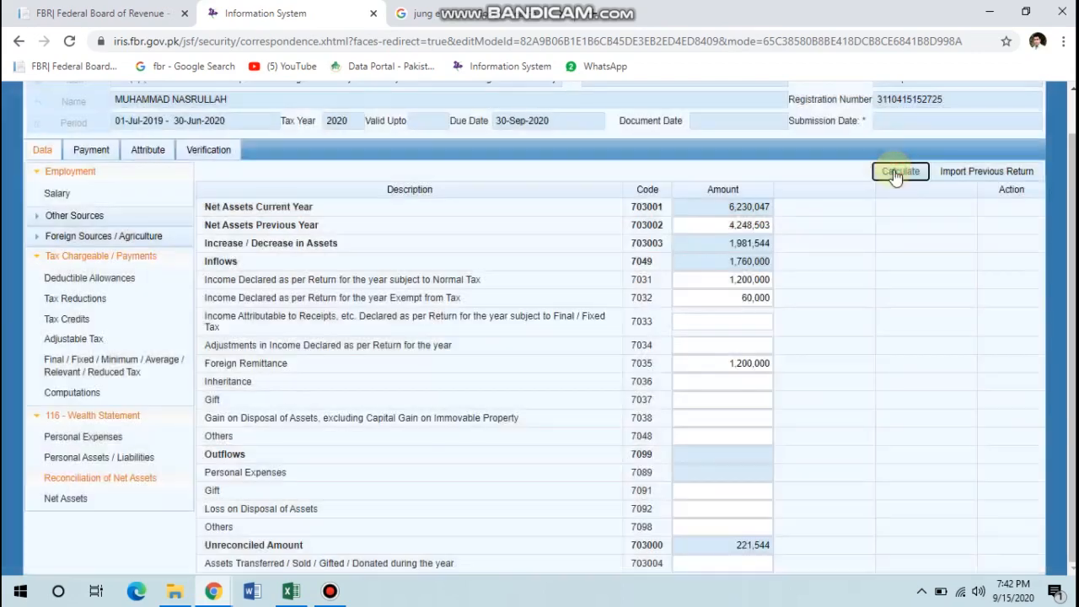
pyautogui.click(896, 172)
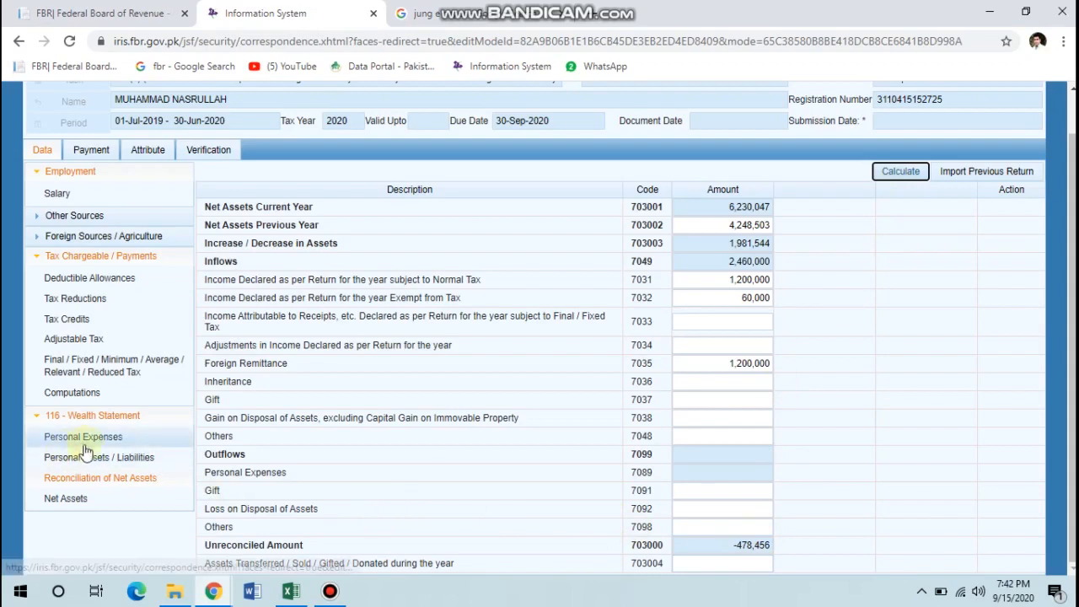
# - Copy the unreconciled amount into Other Personal / Household Expenses as 478,456, recalculate, and check the reconciliation of net assets
pyautogui.click(752, 543)
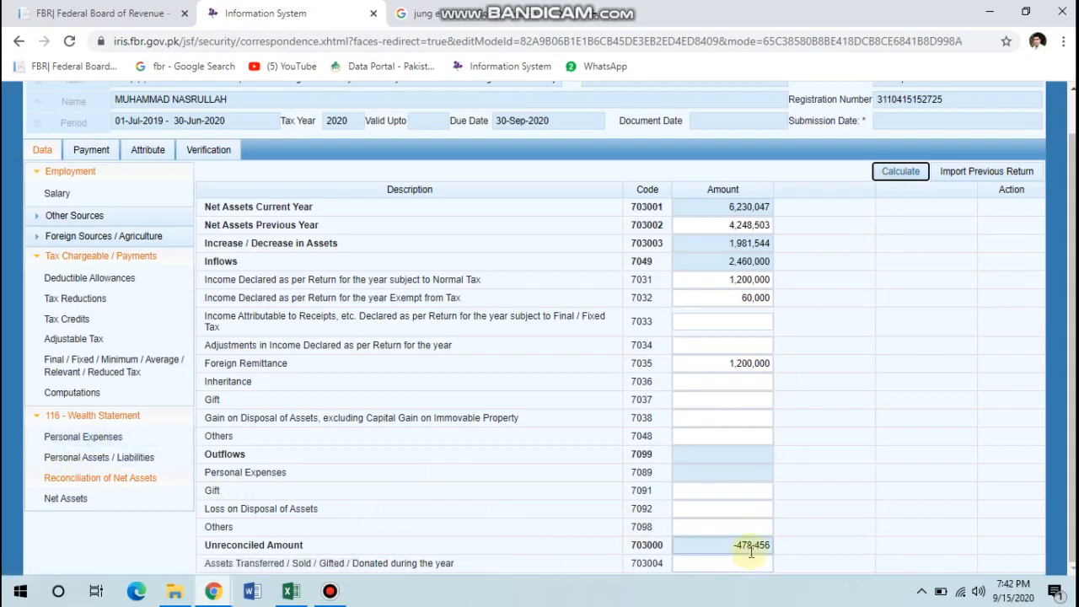
pyautogui.doubleClick(759, 545)
pyautogui.hotkey('ctrl', 'c')
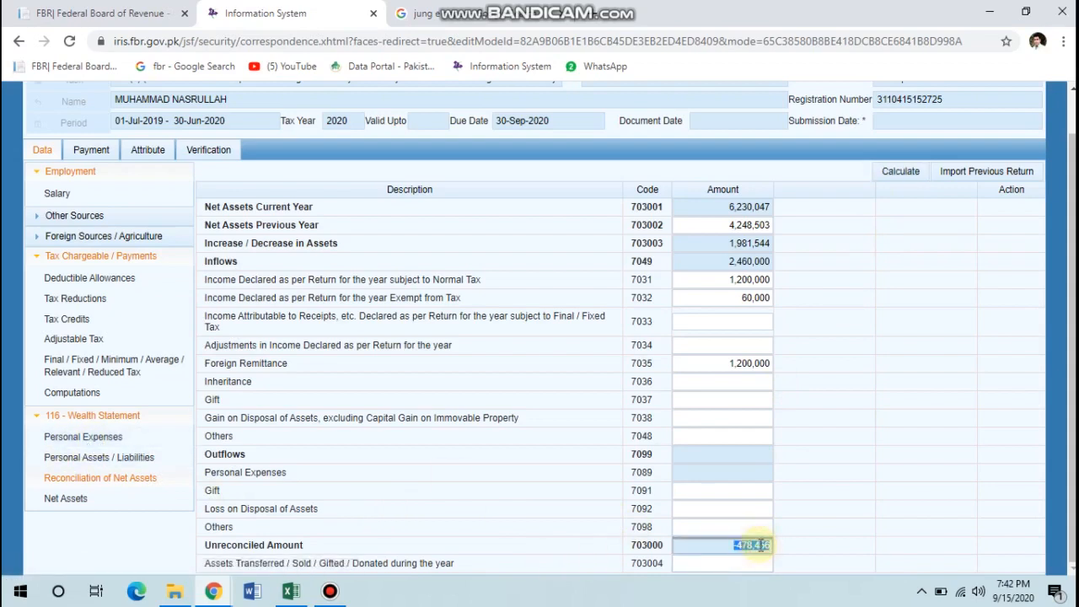
pyautogui.click(107, 438)
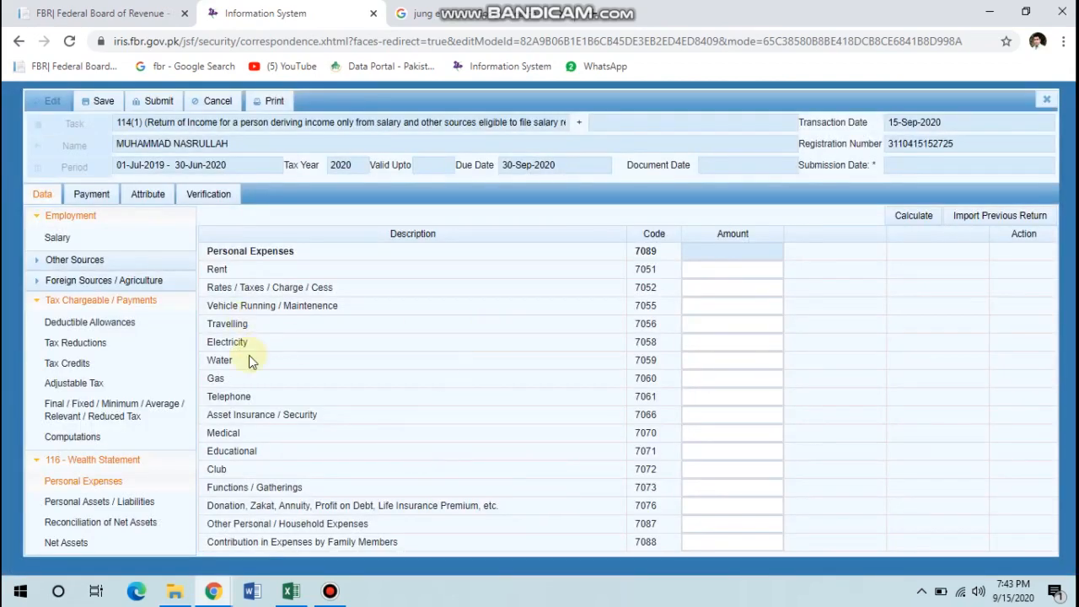
pyautogui.click(736, 524)
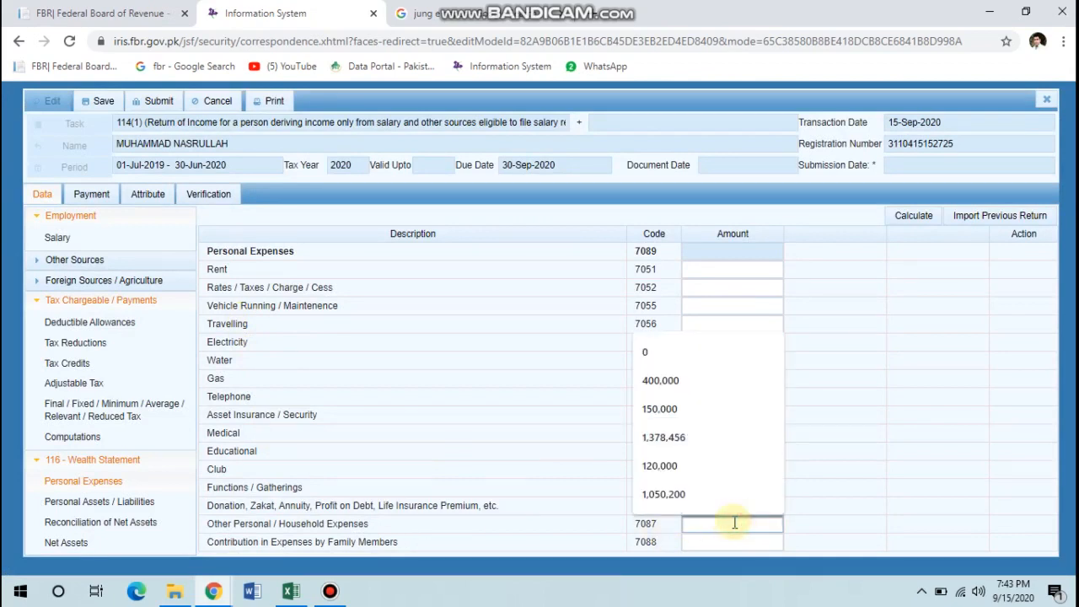
pyautogui.hotkey('ctrl', 'v')
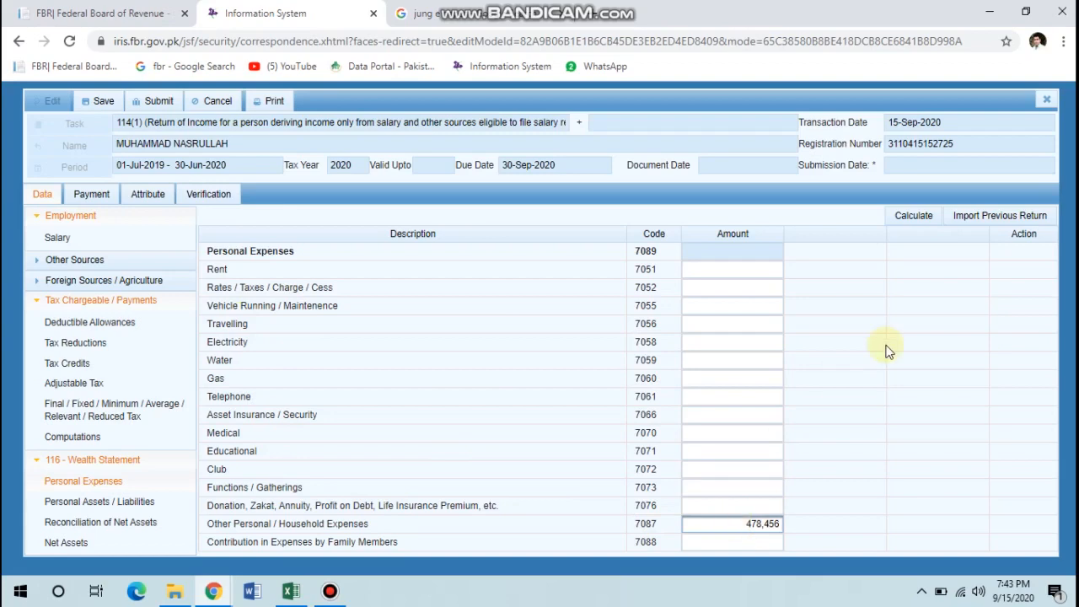
pyautogui.click(910, 216)
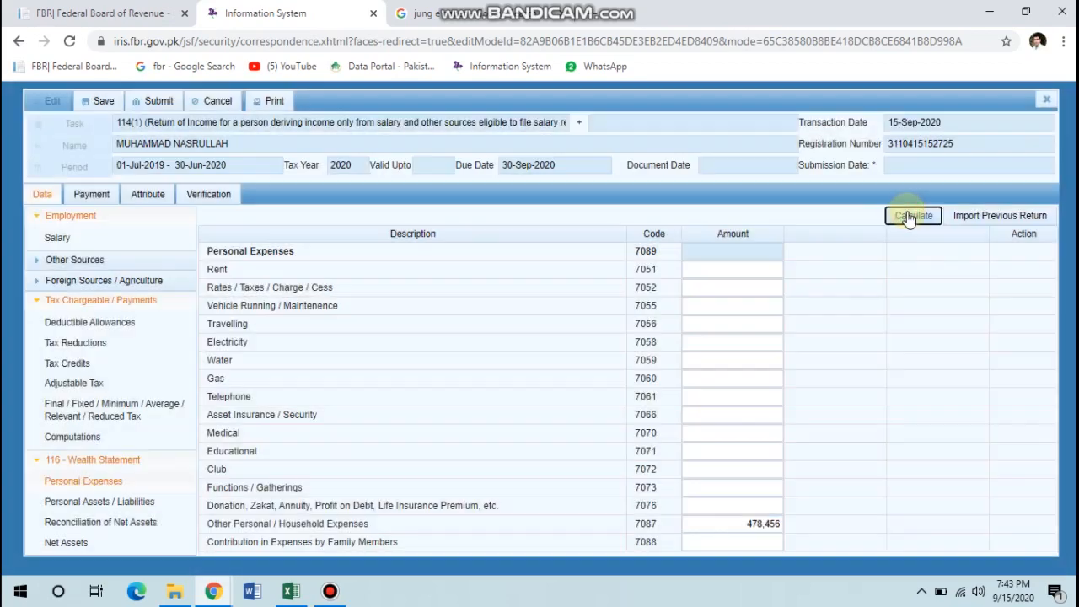
pyautogui.click(909, 216)
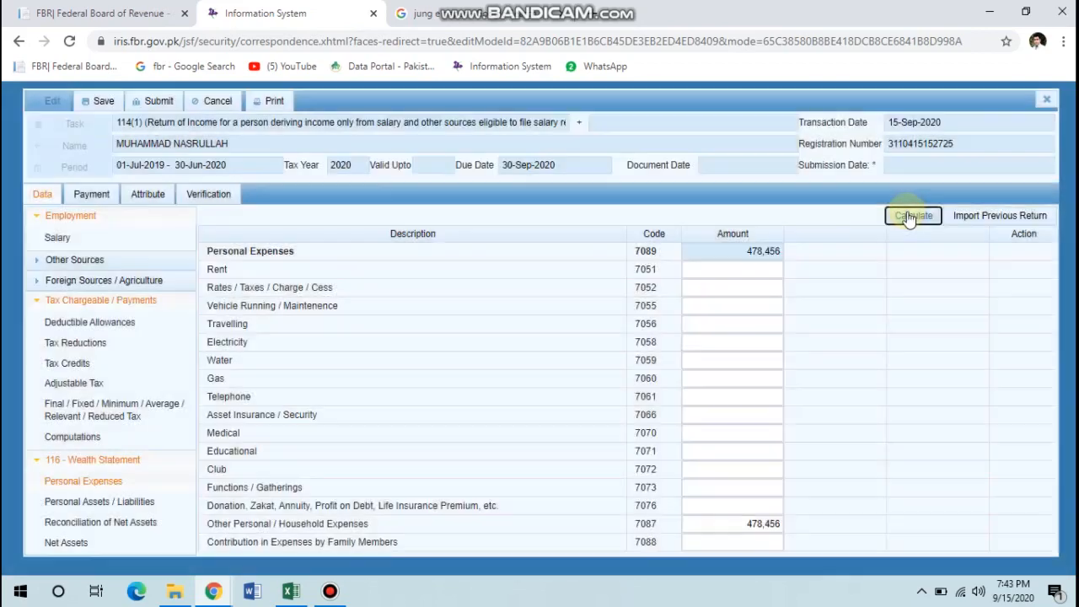
pyautogui.click(909, 216)
pyautogui.click(115, 522)
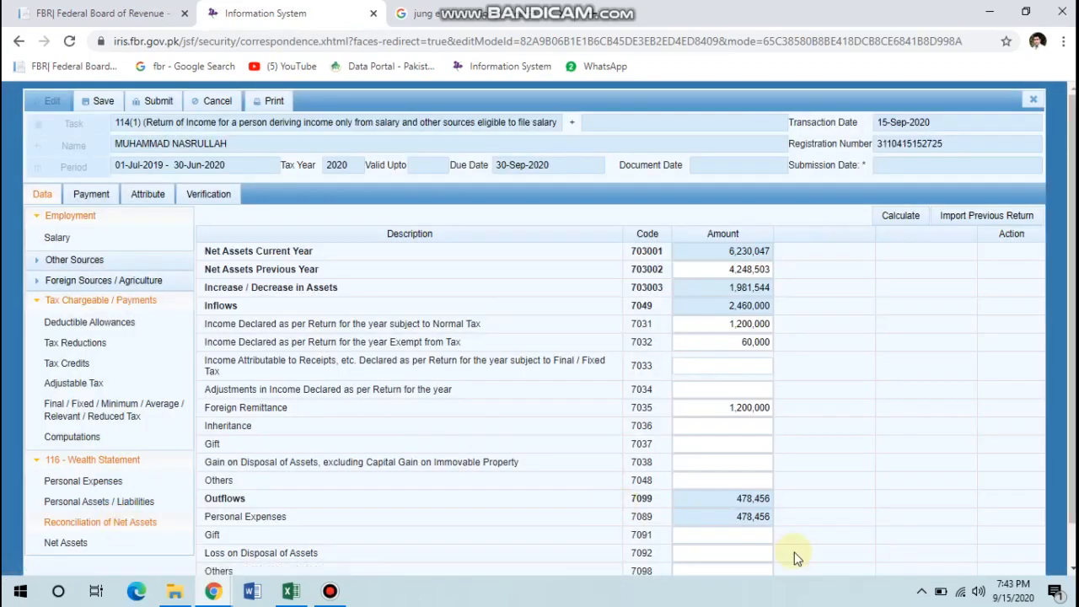
pyautogui.scroll(-1, 797, 559)
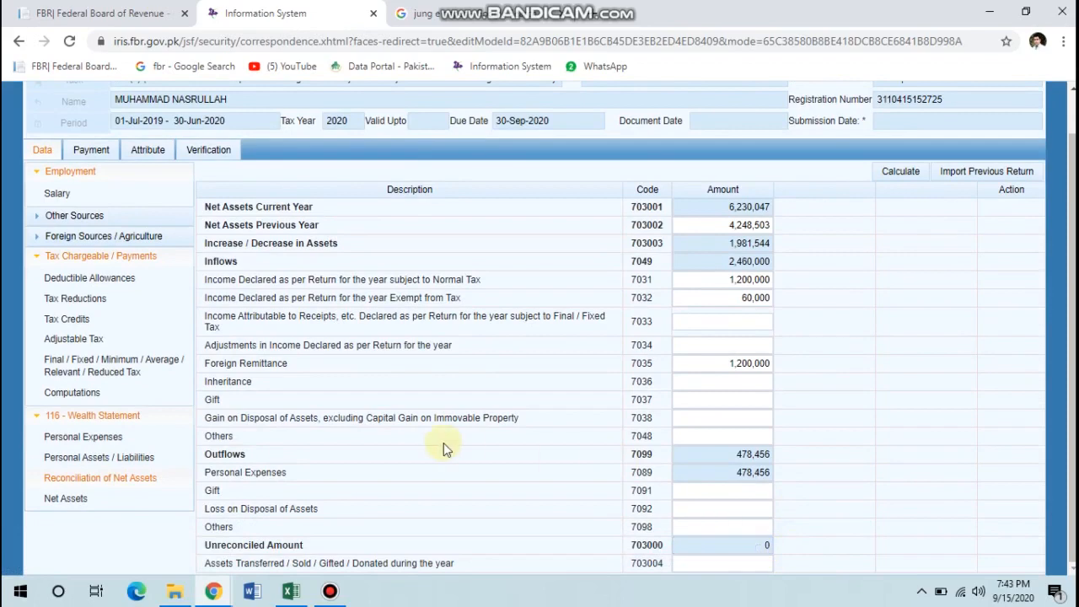
# - Check the payment section and its CPR search for available payment records, and close the search
pyautogui.click(98, 155)
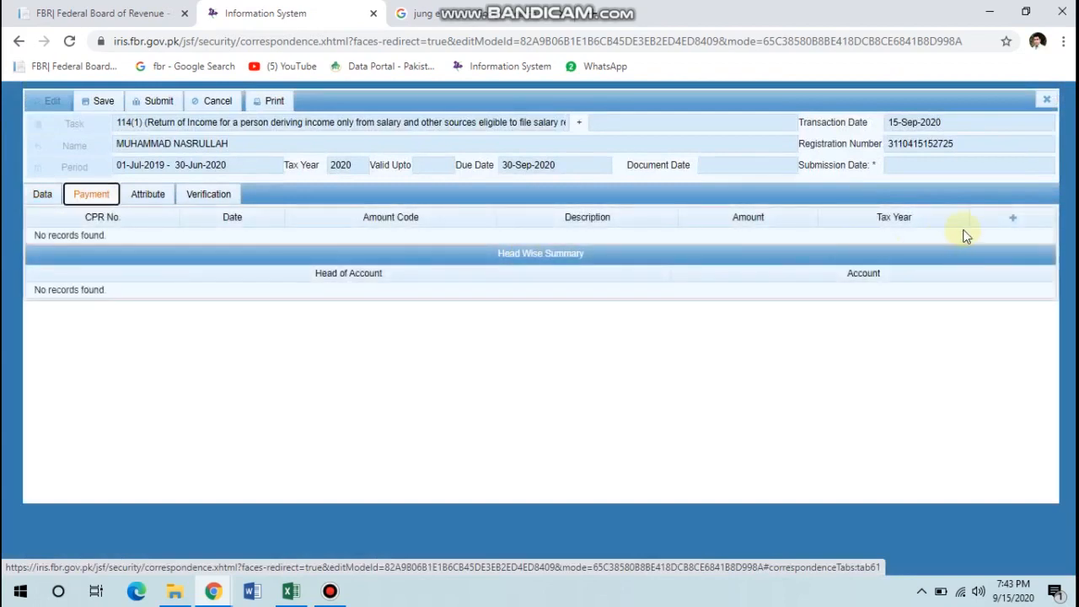
pyautogui.click(1014, 219)
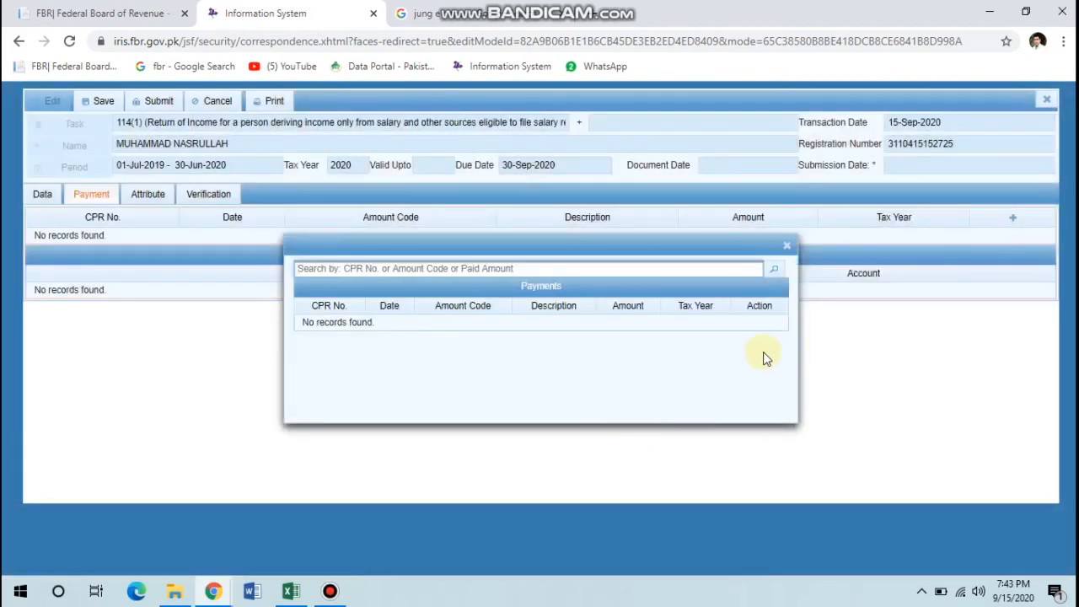
pyautogui.click(788, 251)
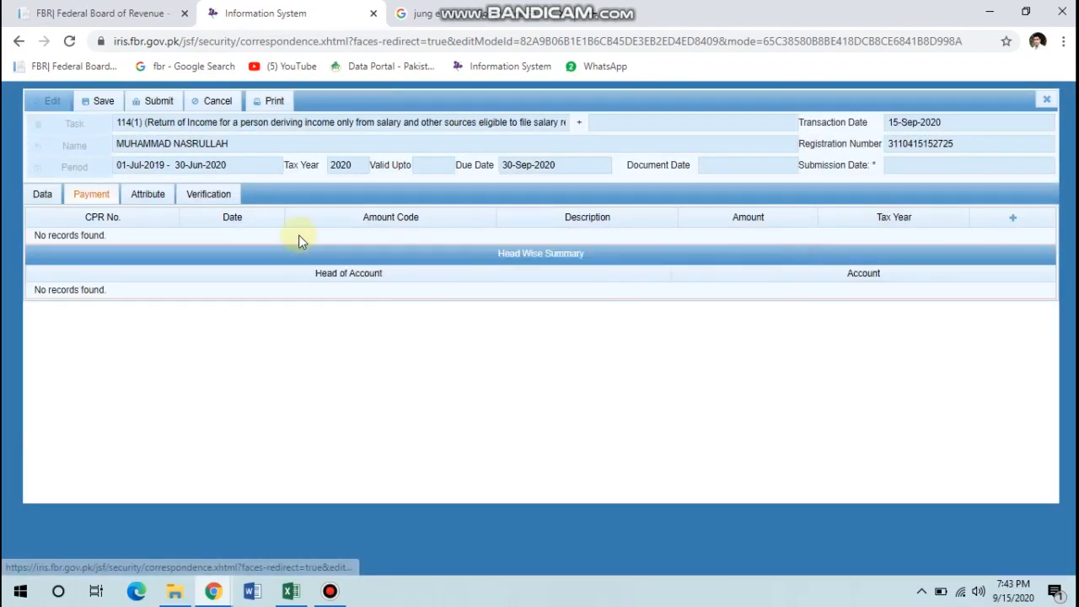
# - Open the return's verification section
pyautogui.click(224, 200)
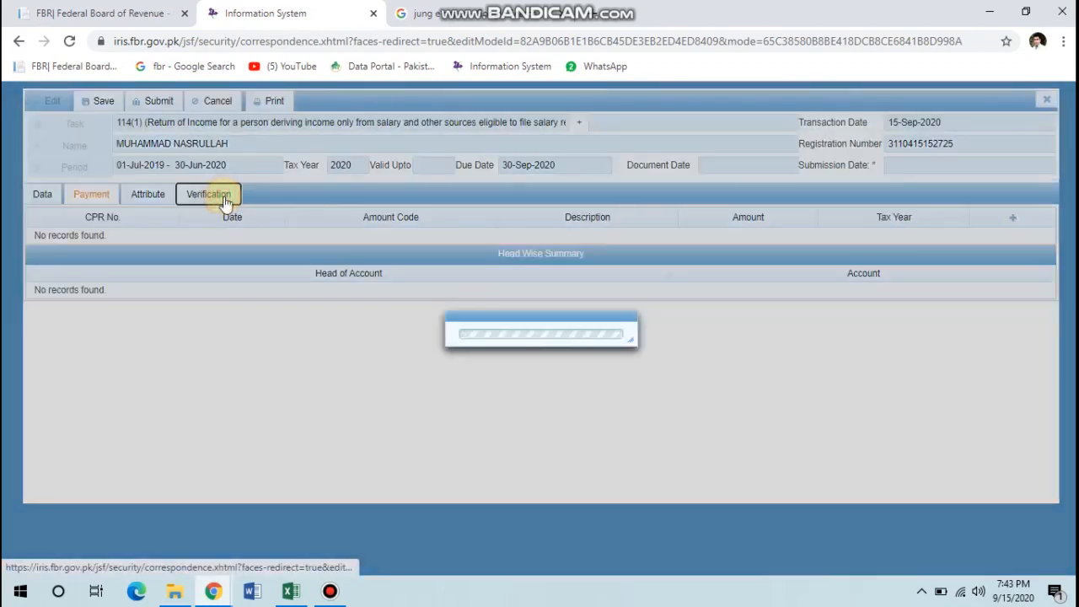